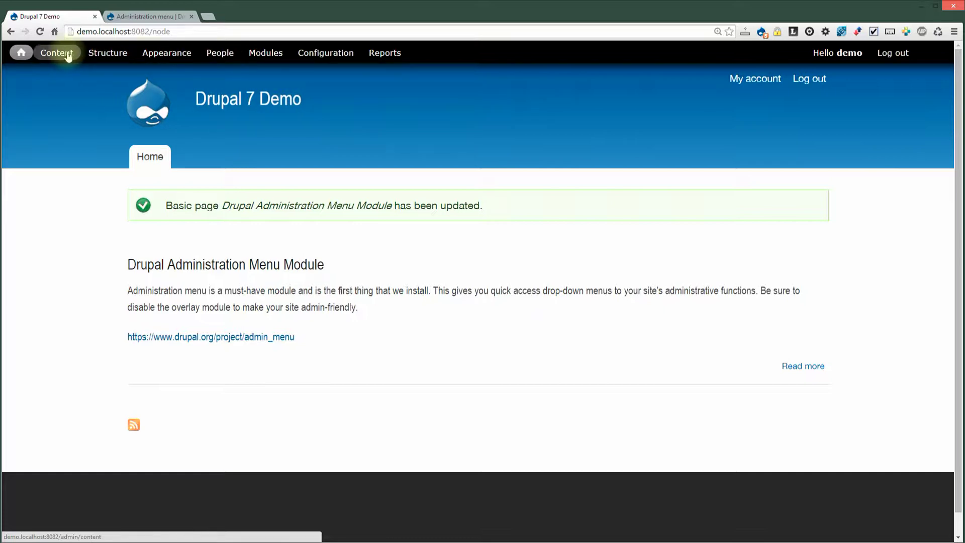
Reload the Drupal 7 Demo front page to show the updated 'Drupal Administration Menu Module' page
left_click(23, 57)
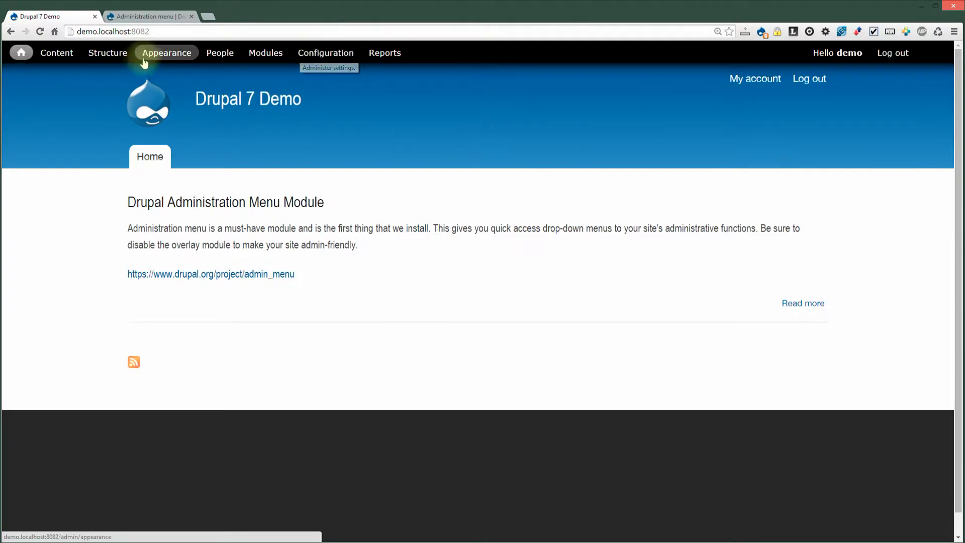
left_click(310, 55)
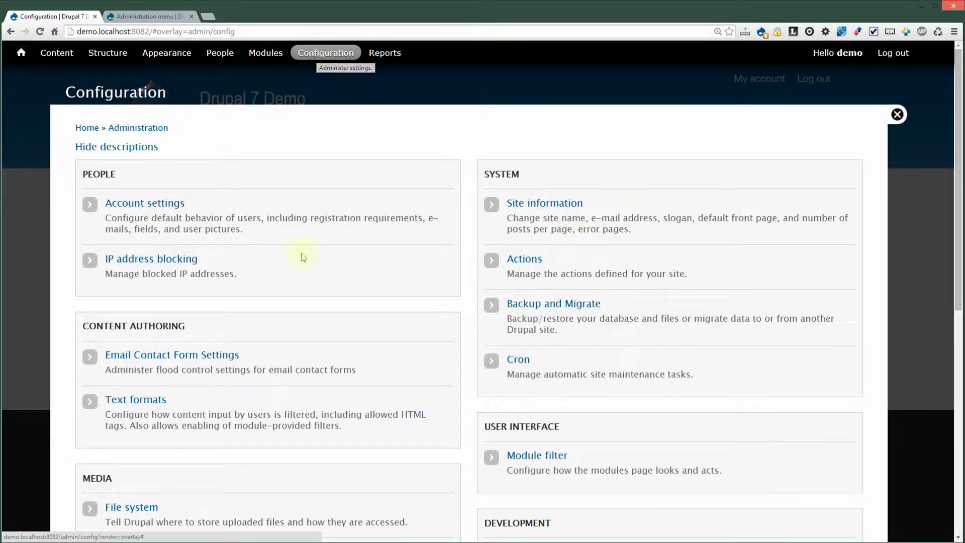
scroll(309, 322, "down", 7)
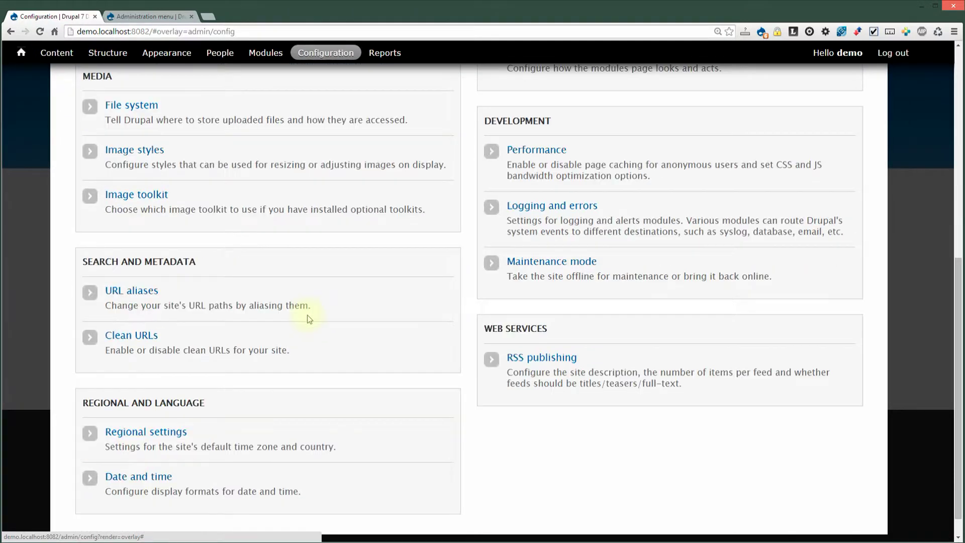
scroll(308, 314, "down", 2)
scroll(308, 317, "up", 7)
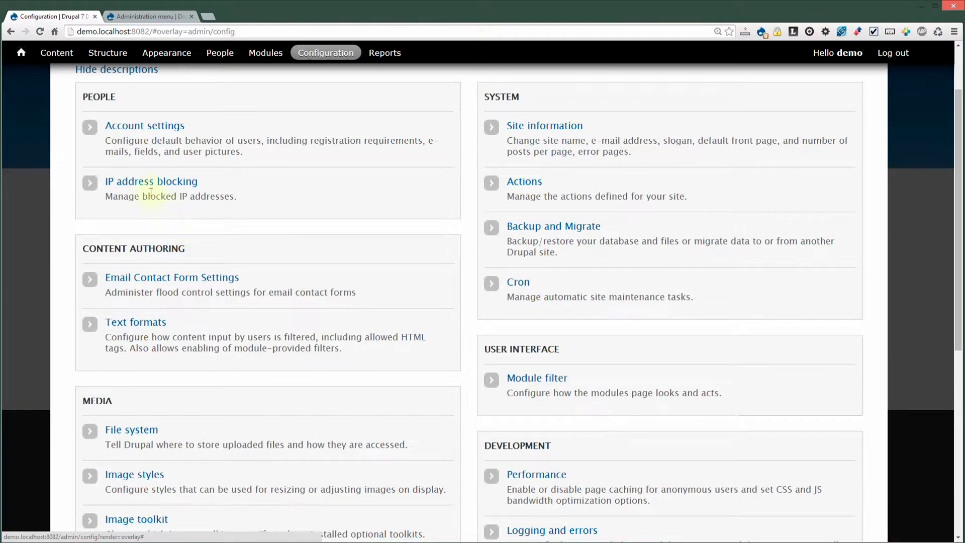
scroll(245, 263, "up", 1)
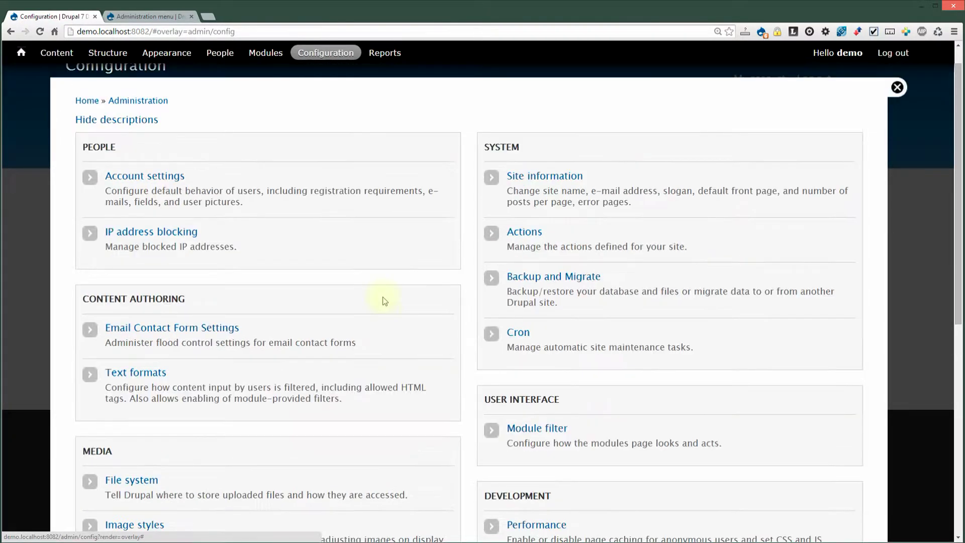
left_click(496, 180)
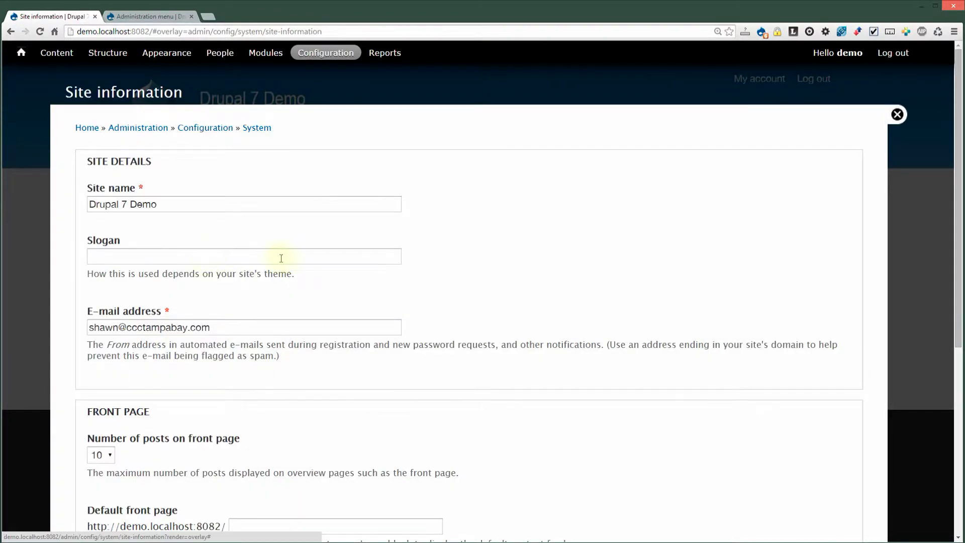
left_click(897, 115)
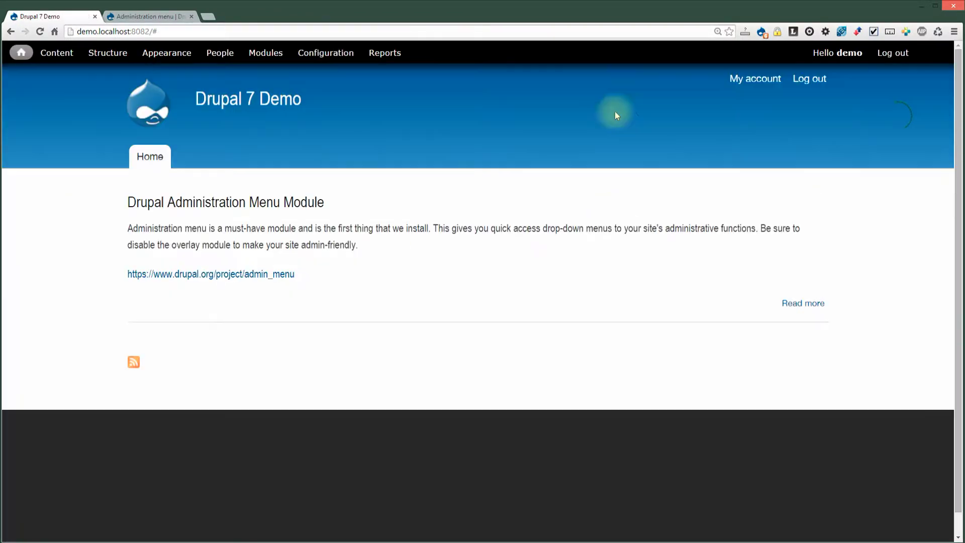
left_click(264, 53)
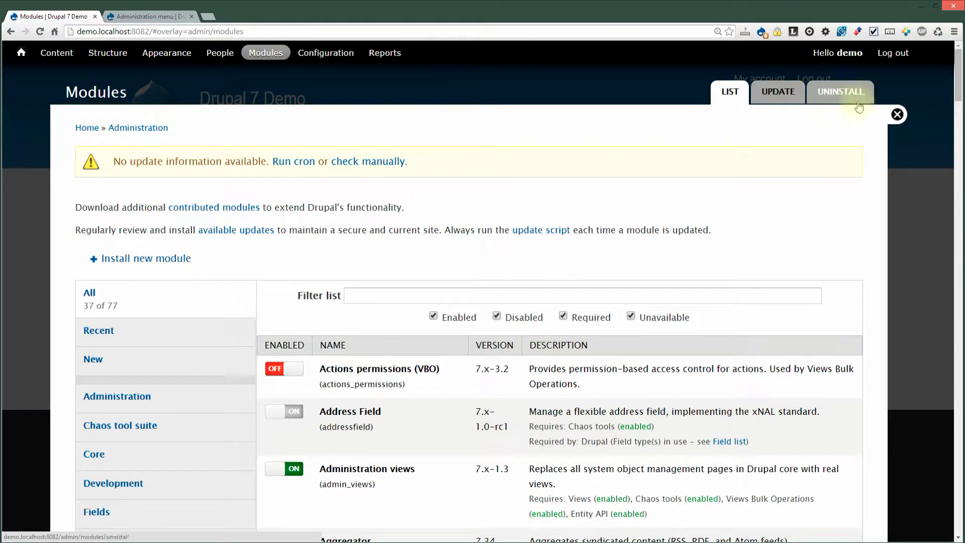
left_click(898, 115)
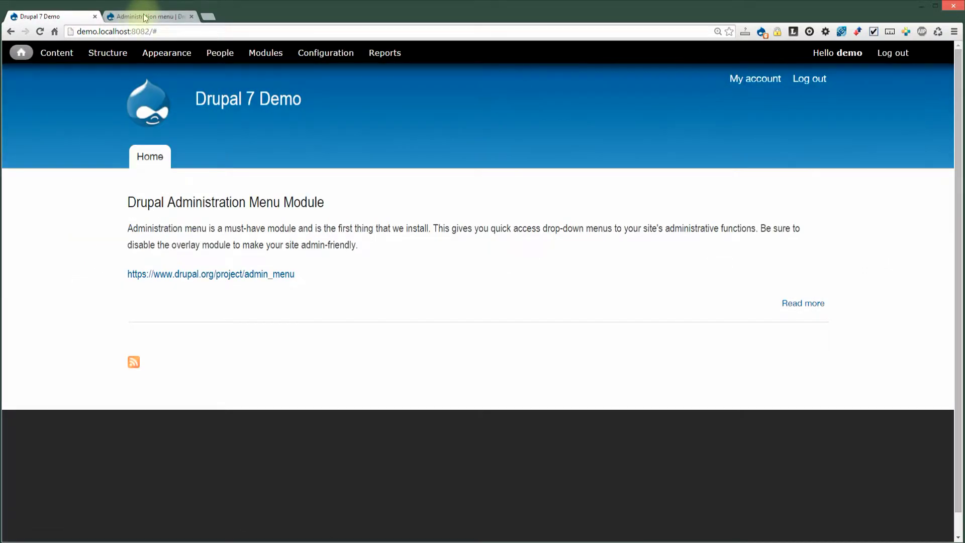
On drupal.org's admin_menu project page, copy the 7.x-3.0-rc5 tar.gz download link address
left_click(145, 17)
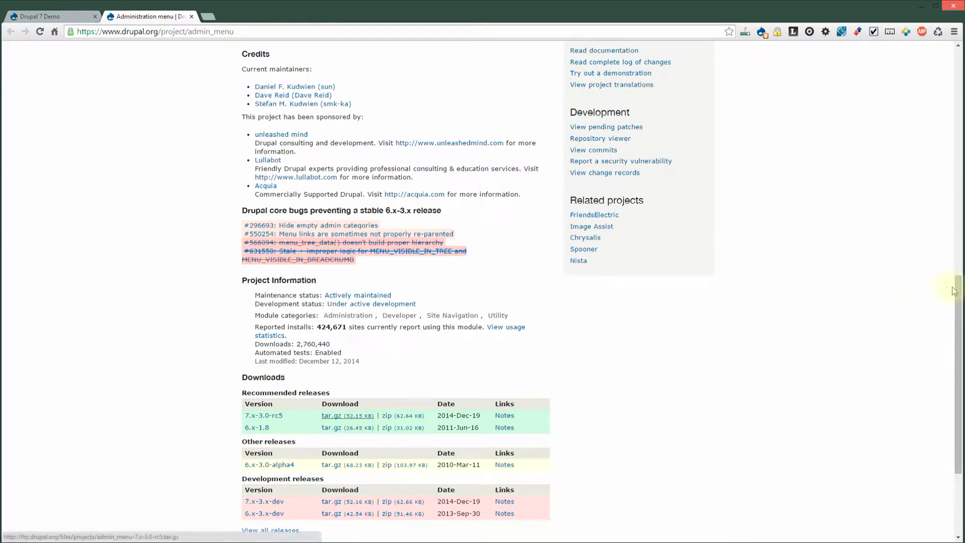
left_click_drag(958, 285, 958, 53)
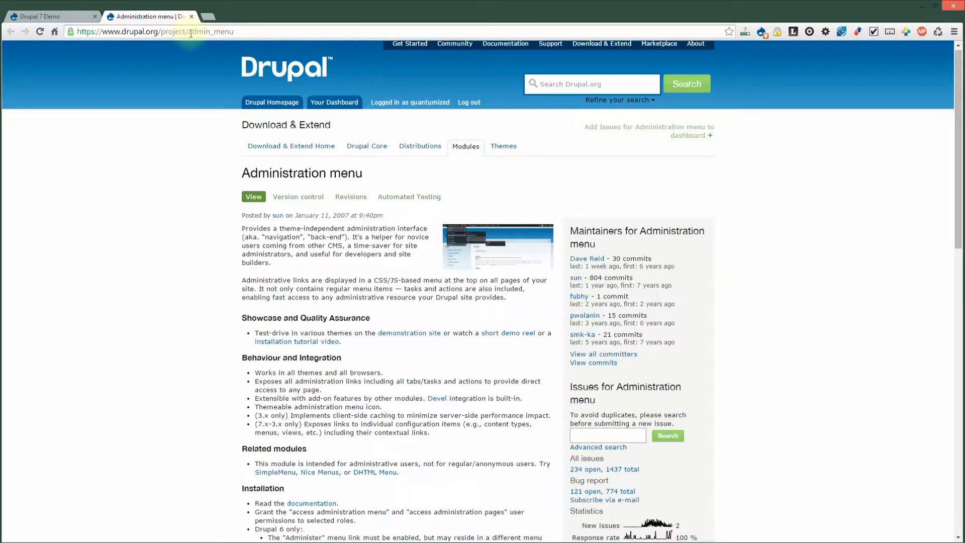
left_click_drag(191, 34, 240, 36)
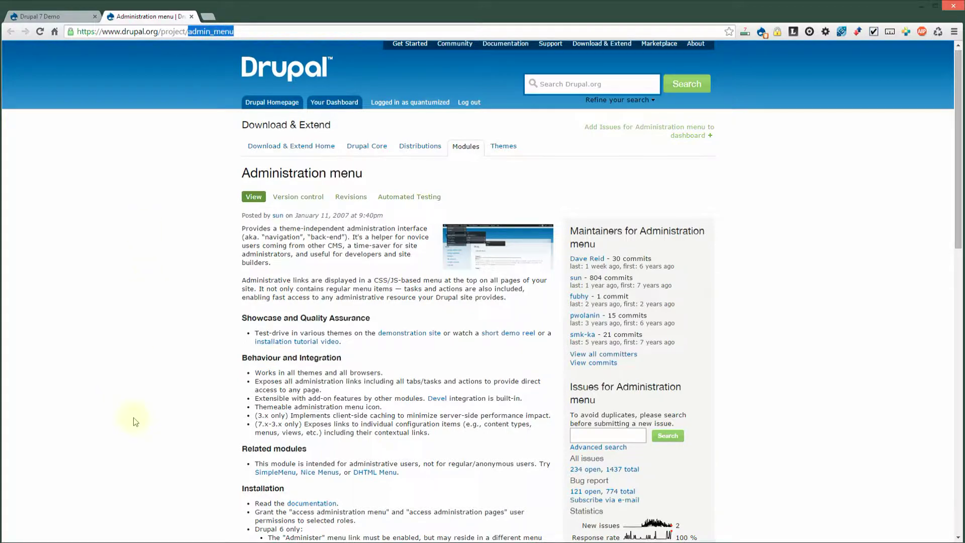
scroll(132, 406, "down", 12)
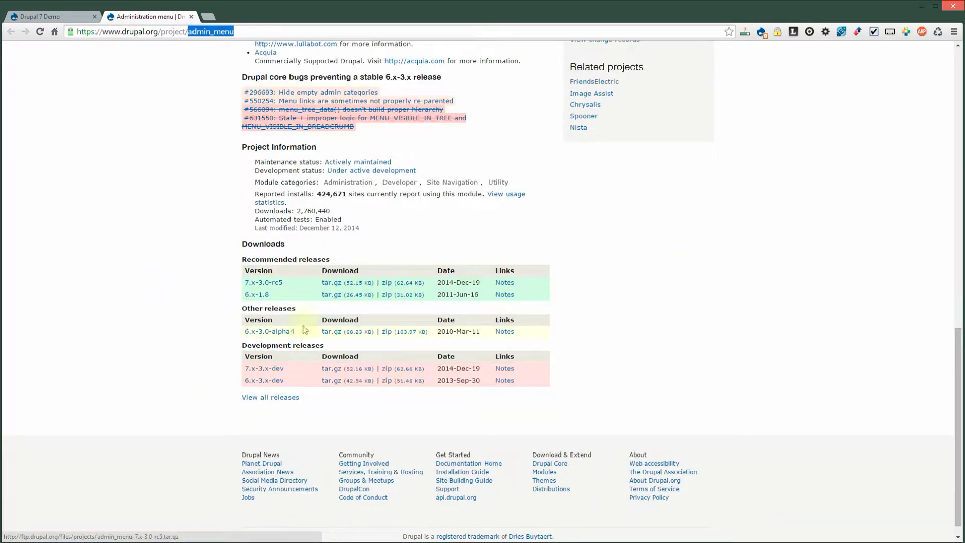
right_click(339, 285)
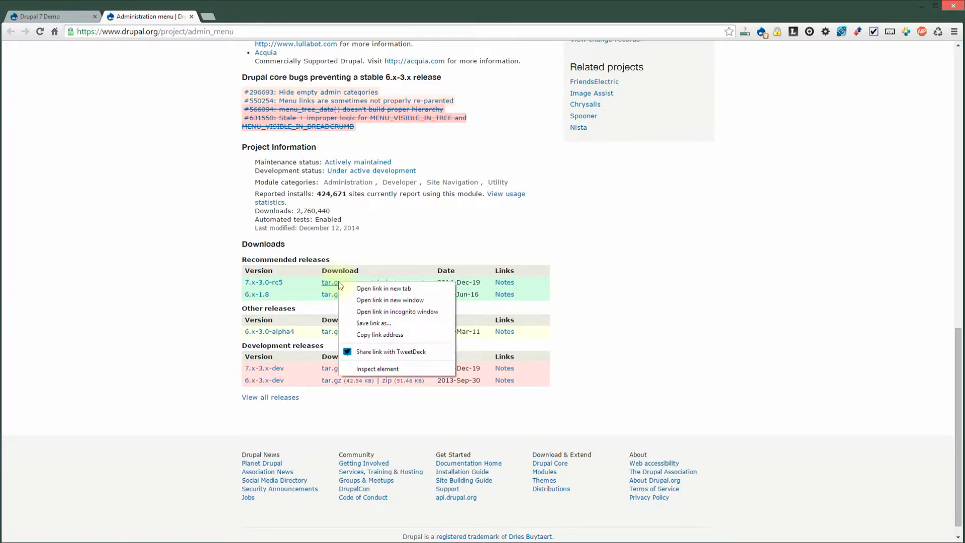
left_click(395, 232)
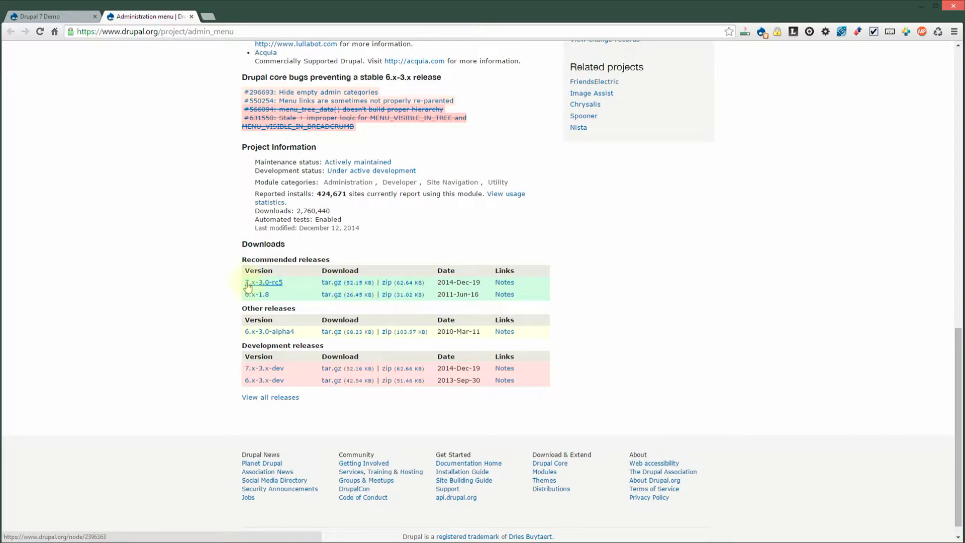
right_click(352, 286)
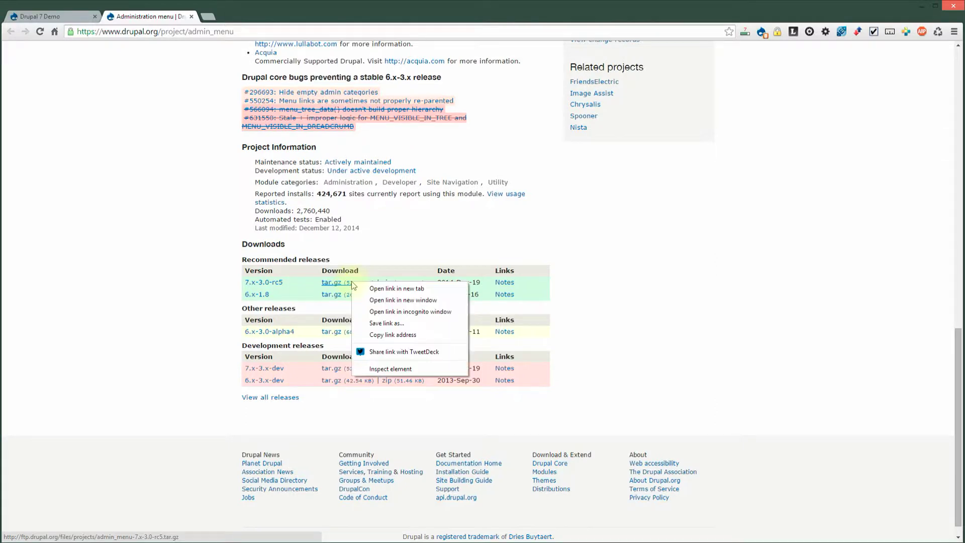
left_click(402, 335)
Install admin_menu by pasting the copied 7.x-3.0-rc5 tar.gz URL into 'Install from a URL'
left_click(67, 16)
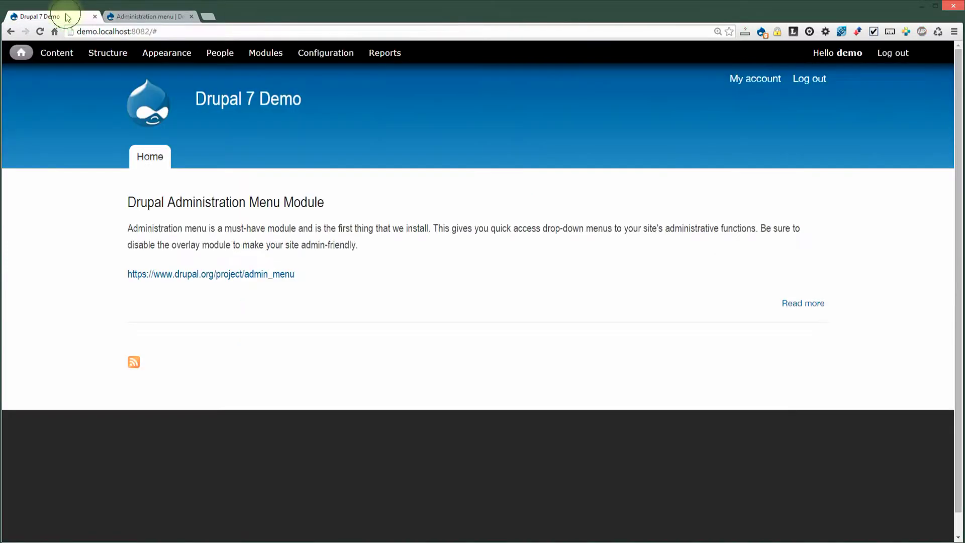
left_click(259, 55)
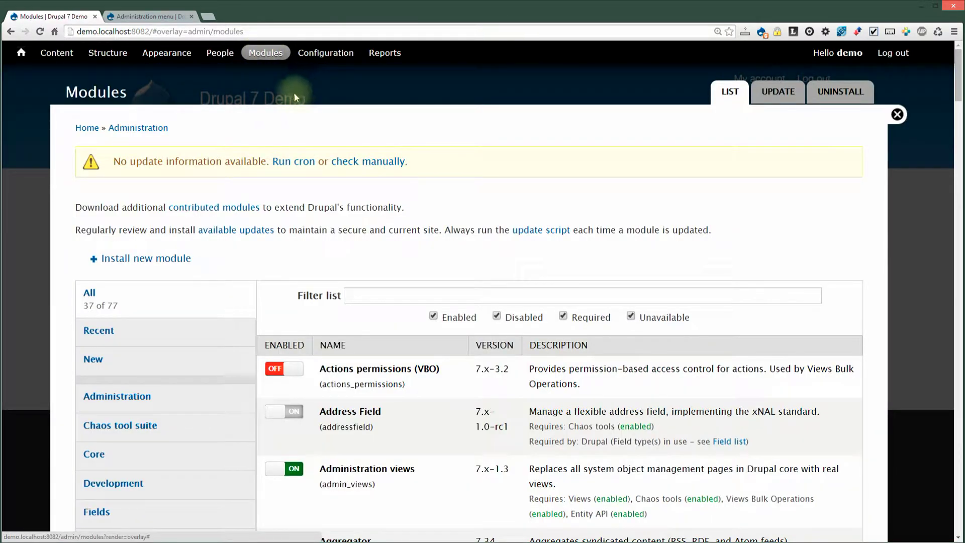
left_click(159, 258)
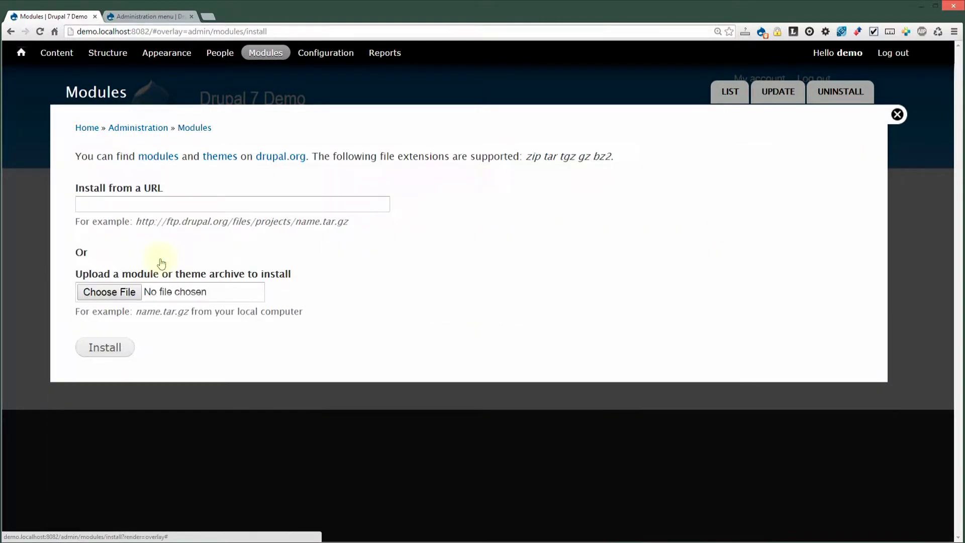
left_click(144, 206)
key("ctrl+v")
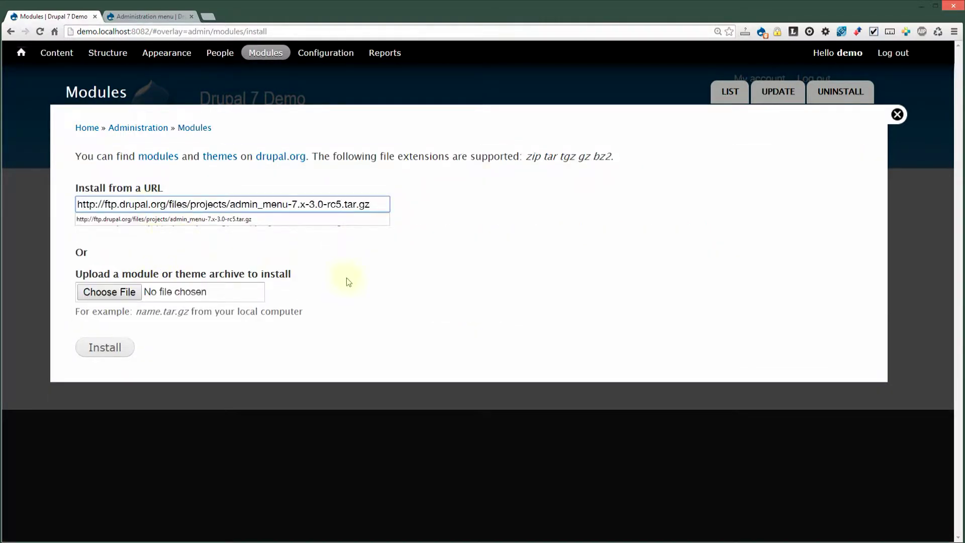
left_click(122, 349)
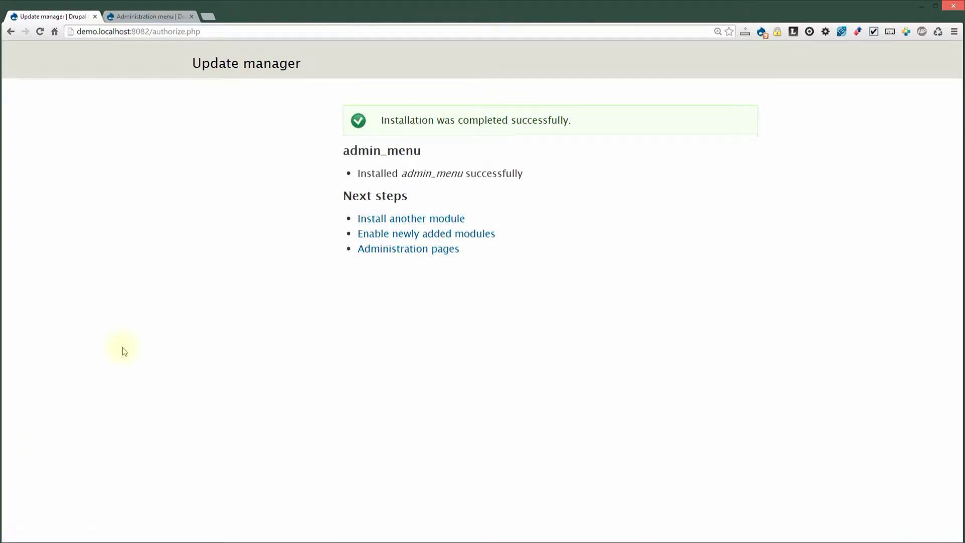
left_click(378, 237)
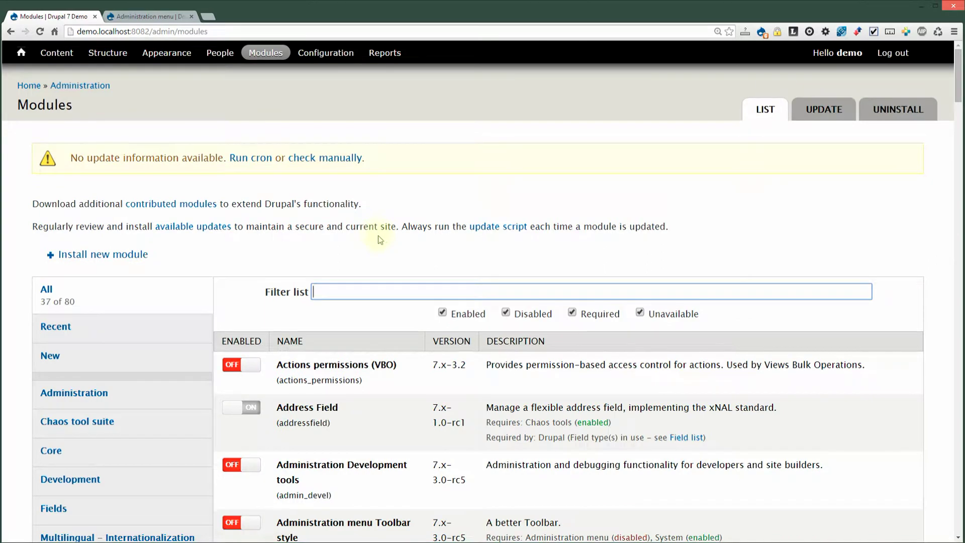
Filter the module list to Administration and switch on the Administration menu module
scroll(172, 370, "down", 4)
scroll(173, 370, "up", 3)
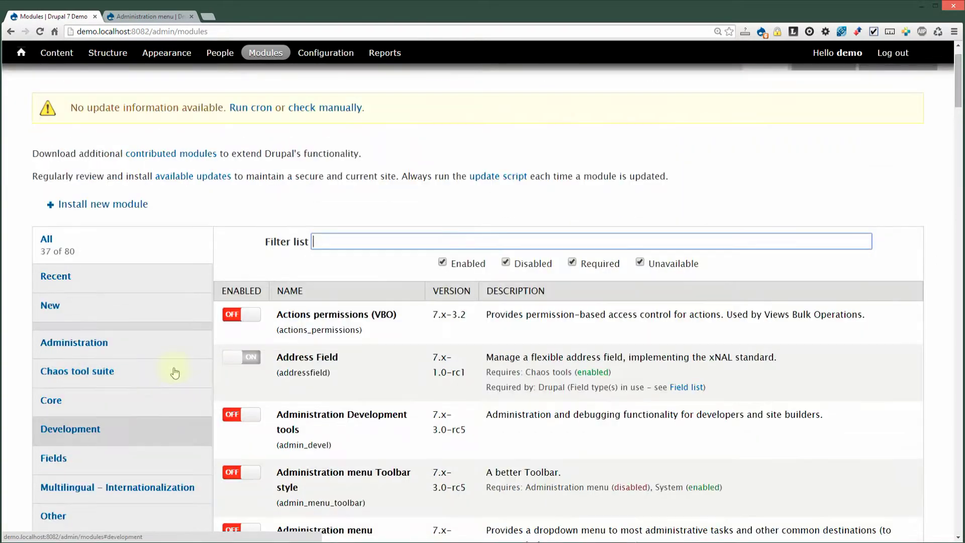
scroll(173, 377, "down", 1)
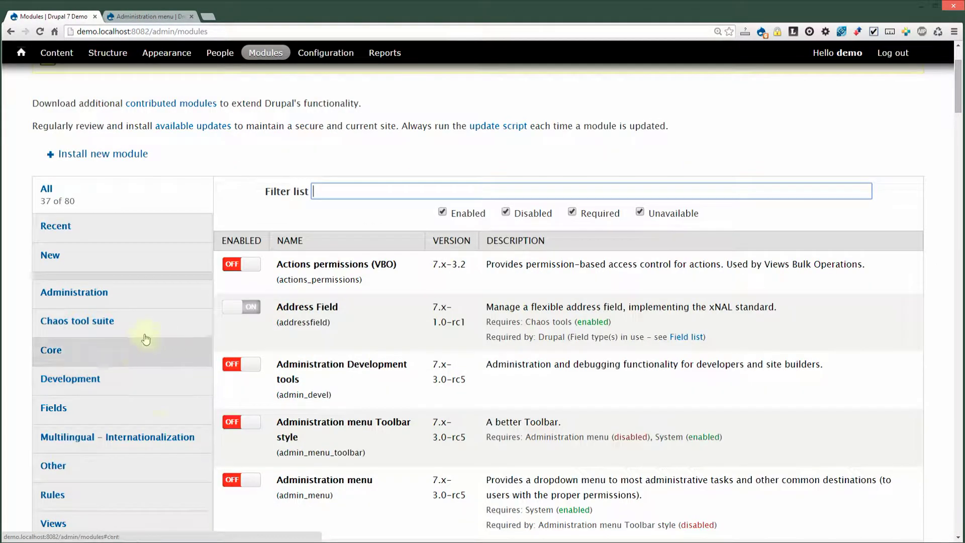
left_click(166, 291)
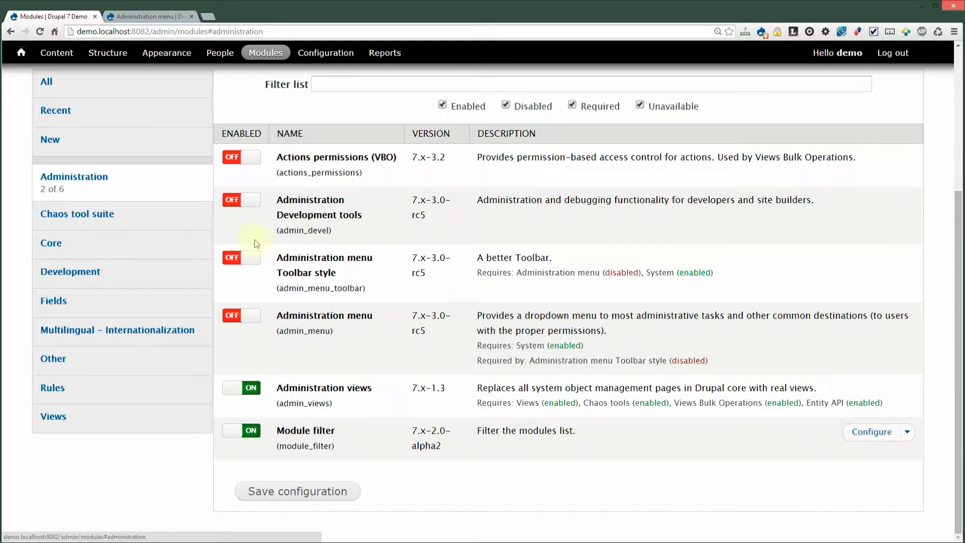
left_click(250, 322)
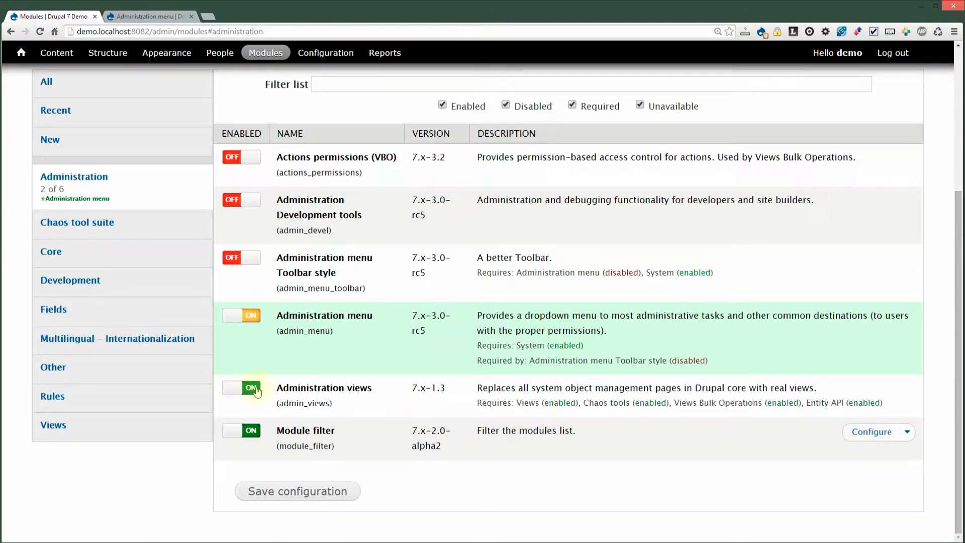
In Core modules, turn off Overlay and Toolbar, then save the configuration
left_click(97, 265)
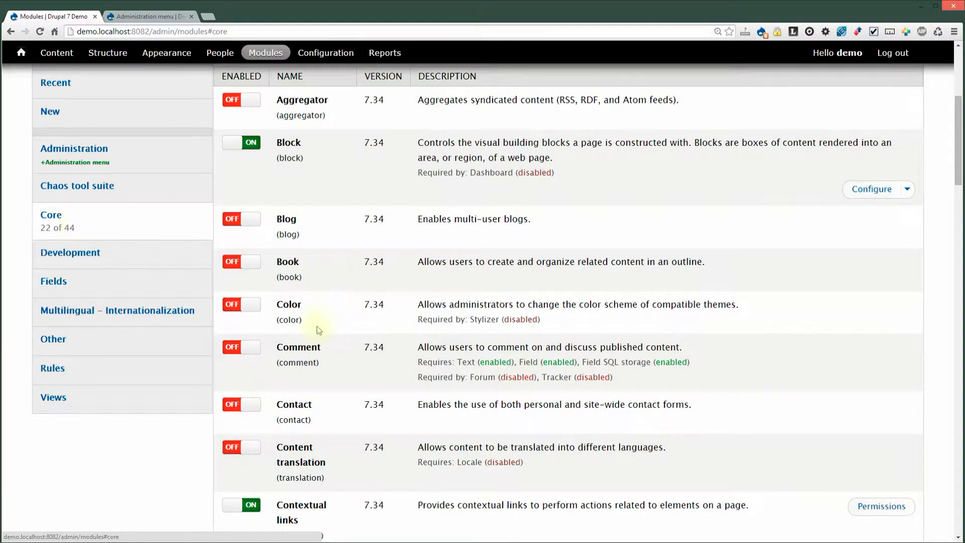
scroll(312, 362, "down", 12)
scroll(288, 393, "down", 11)
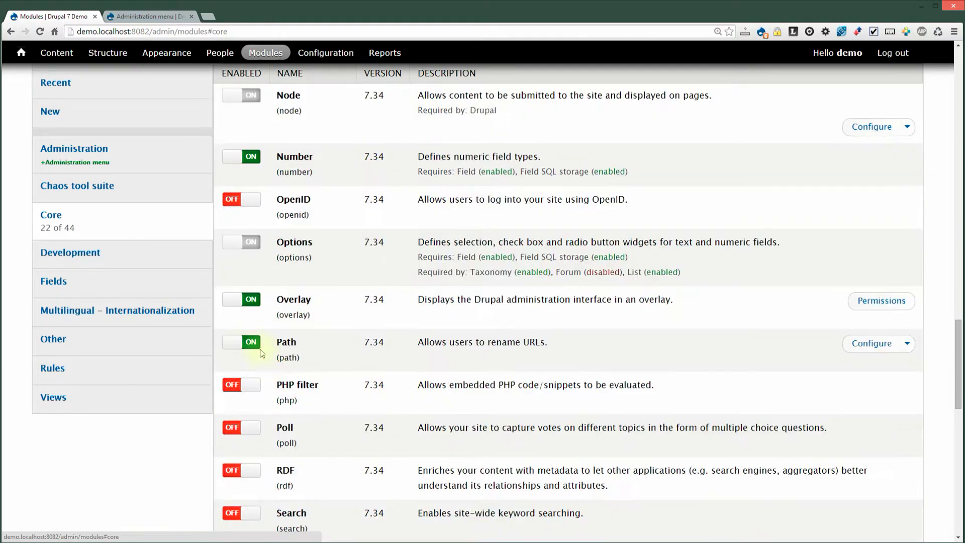
left_click(246, 299)
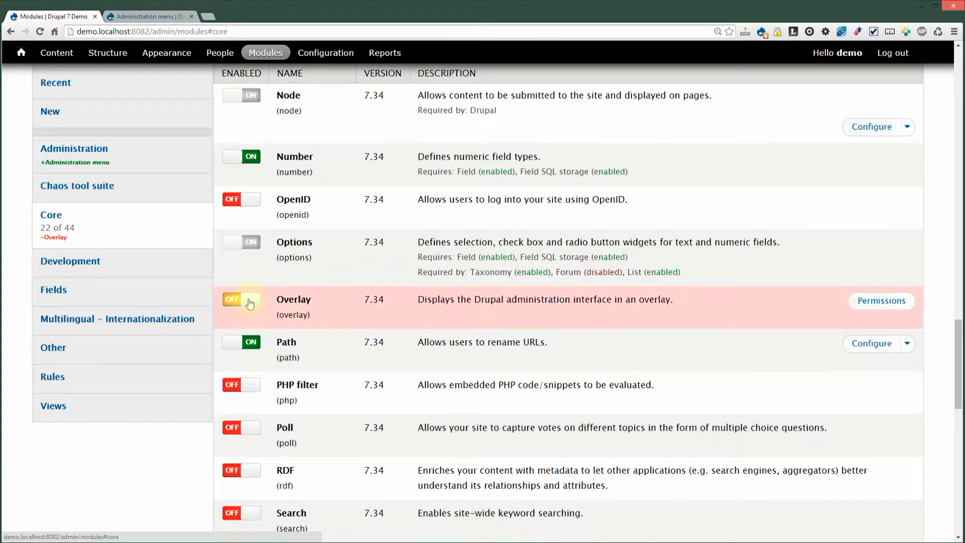
scroll(287, 417, "down", 4)
scroll(287, 418, "down", 6)
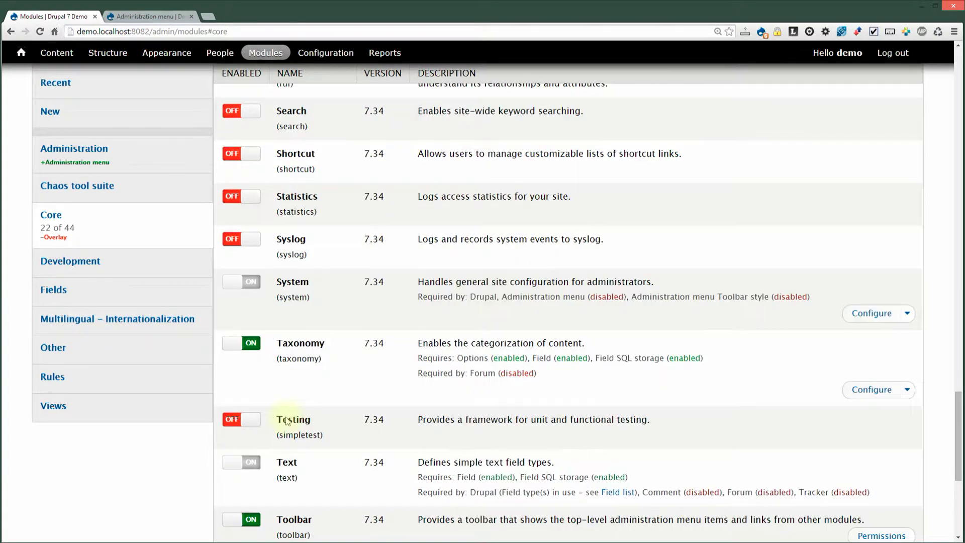
left_click(241, 418)
scroll(191, 442, "down", 4)
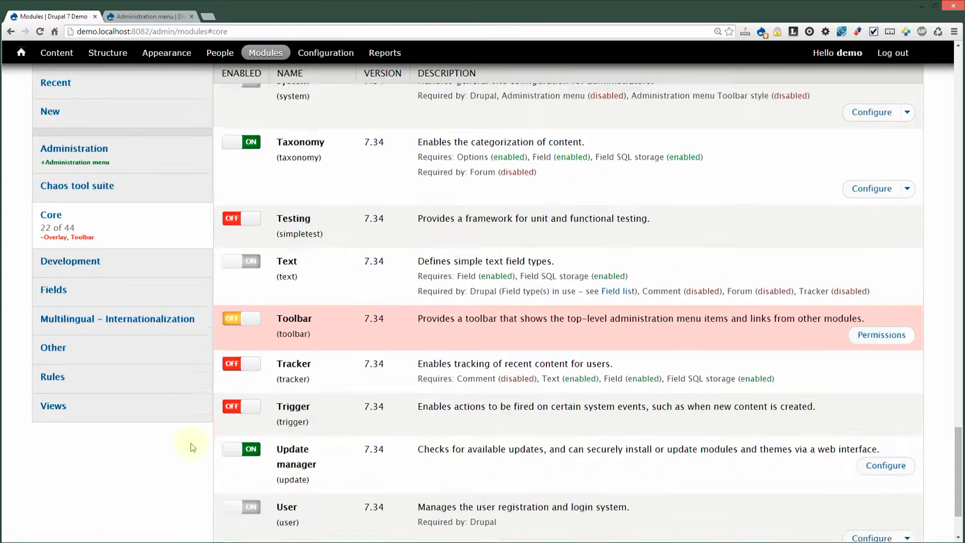
left_click(264, 487)
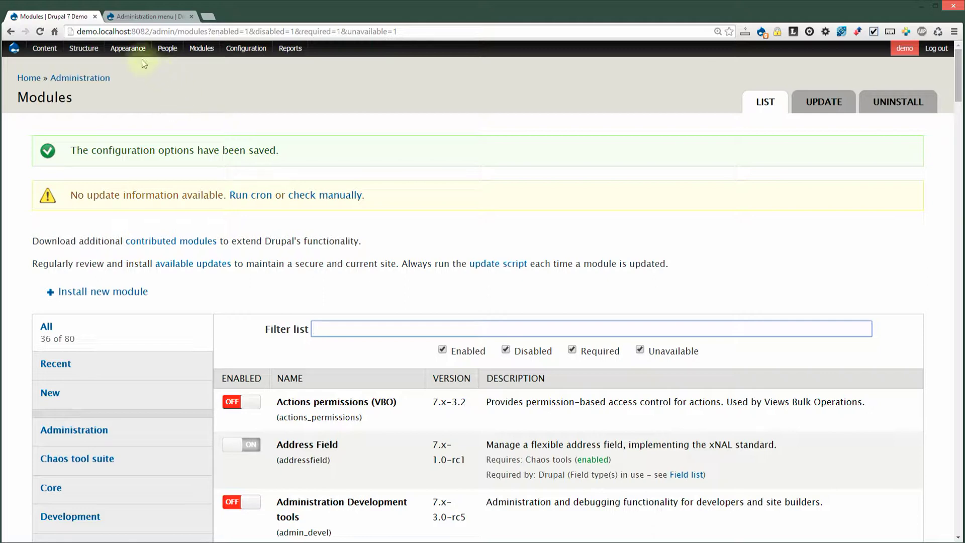
Browse the new Administration menu's dropdowns
mouse_move(84, 48)
mouse_move(123, 122)
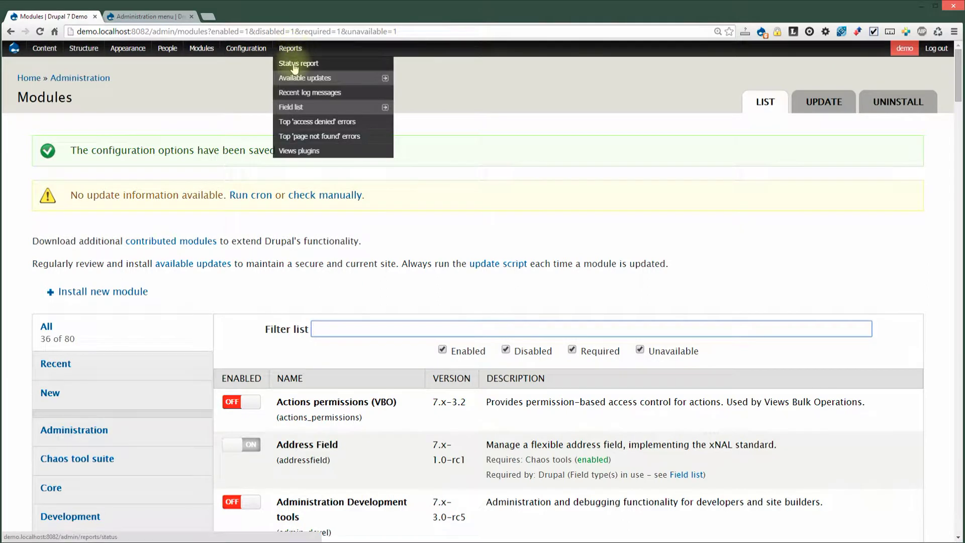
left_click(202, 101)
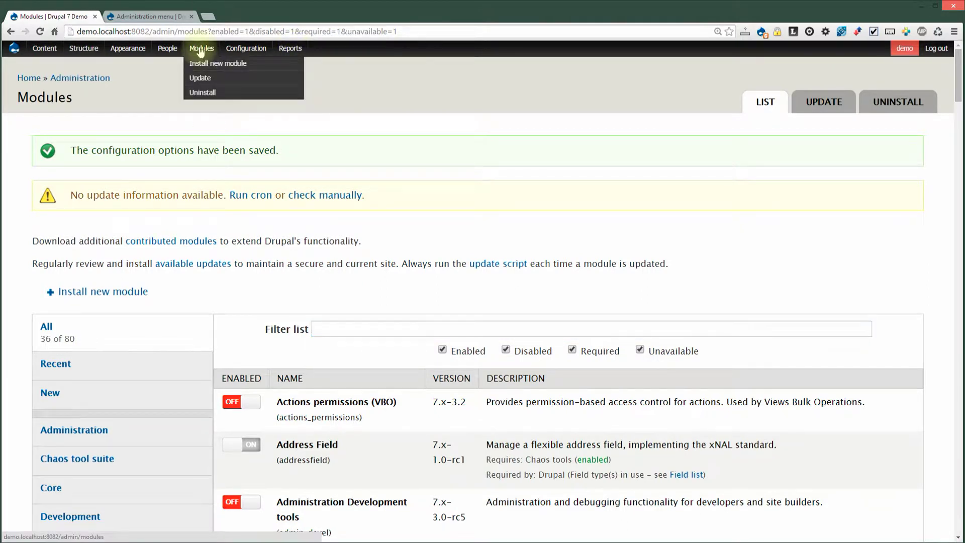
Open Configuration > Text formats > Filtered HTML > Disable text format, then return Home
mouse_move(114, 55)
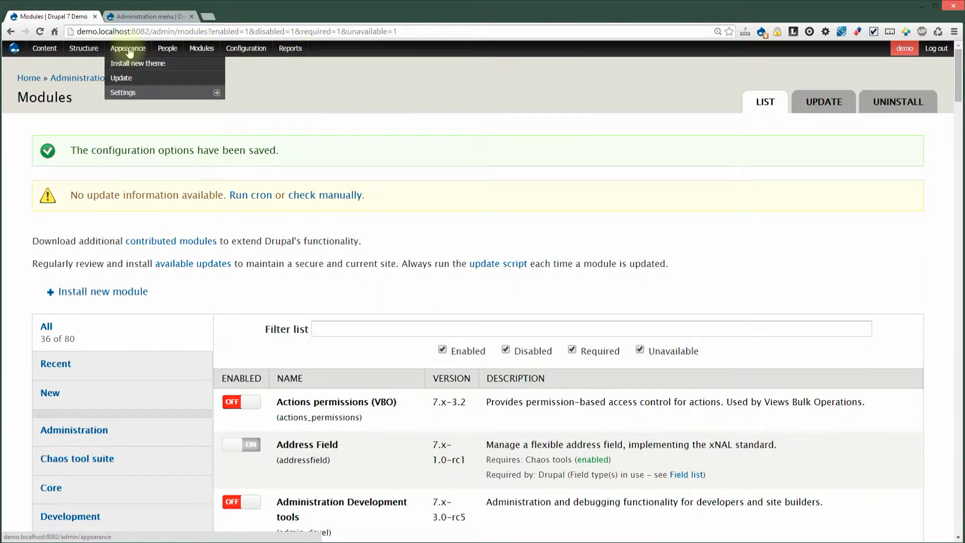
mouse_move(151, 121)
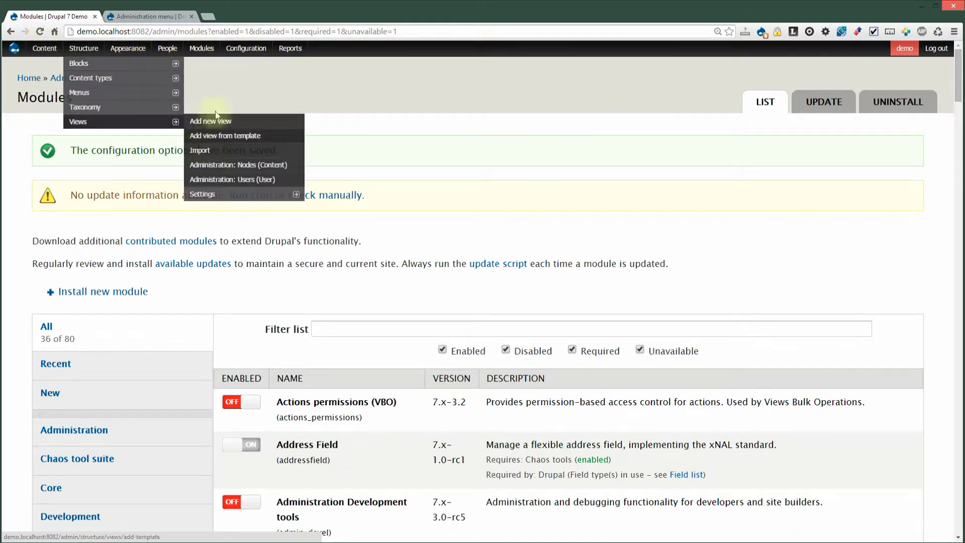
mouse_move(234, 51)
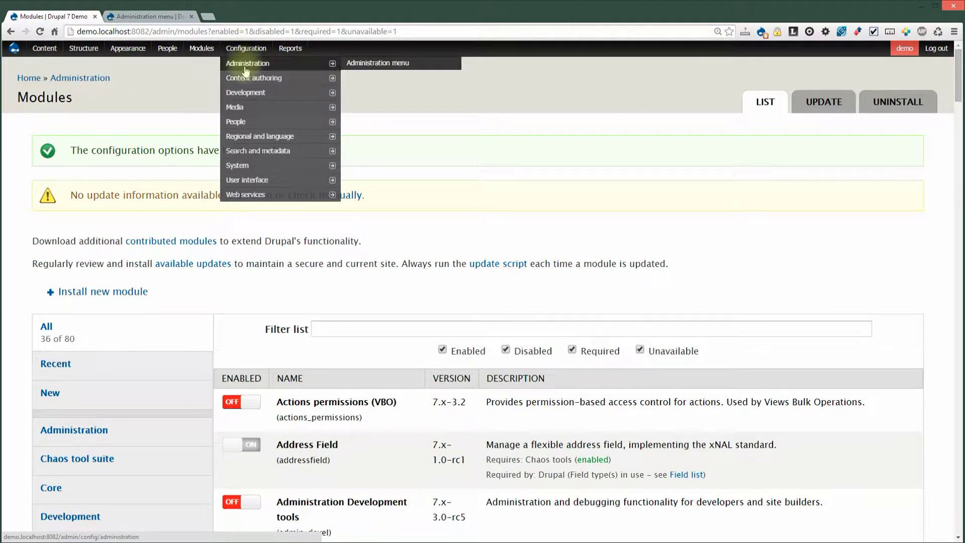
mouse_move(251, 171)
mouse_move(270, 81)
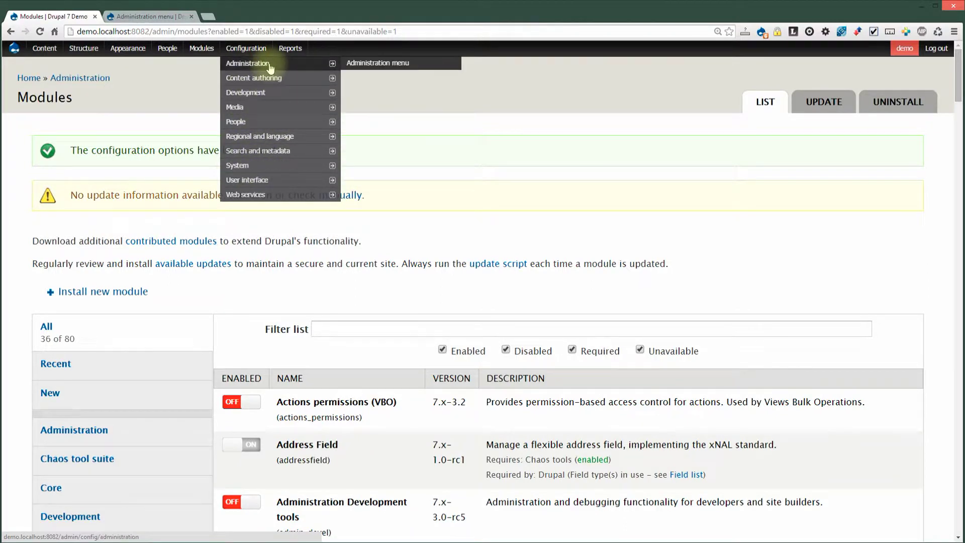
mouse_move(262, 78)
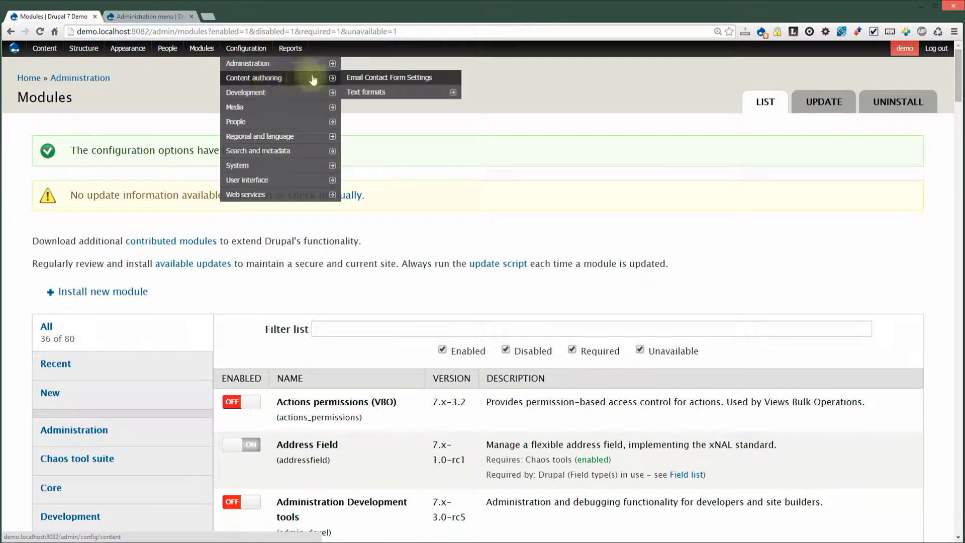
mouse_move(367, 91)
mouse_move(502, 105)
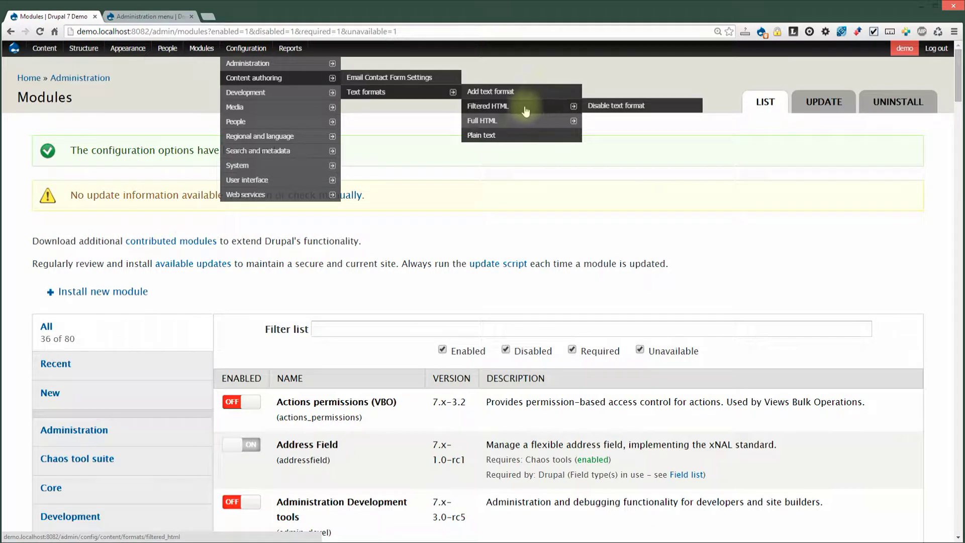
mouse_move(262, 95)
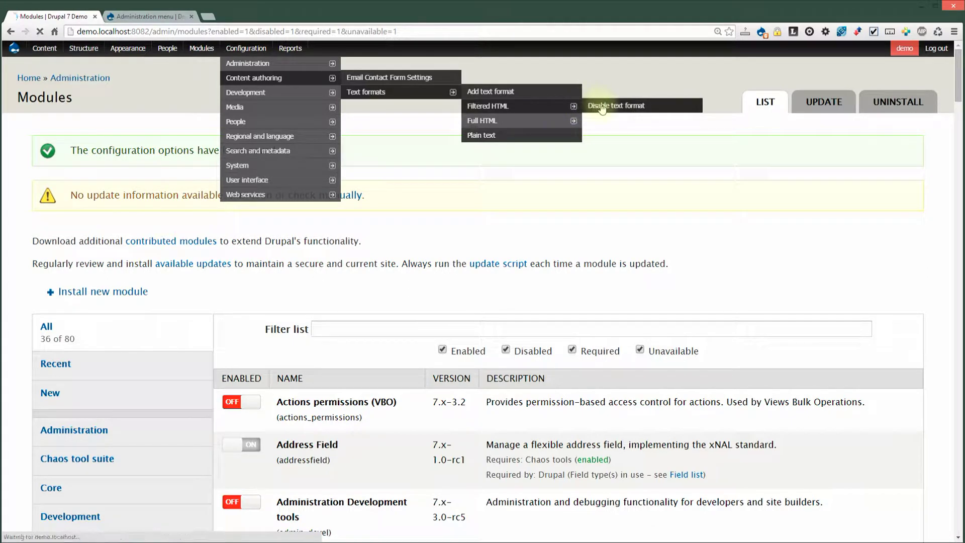
left_click(588, 106)
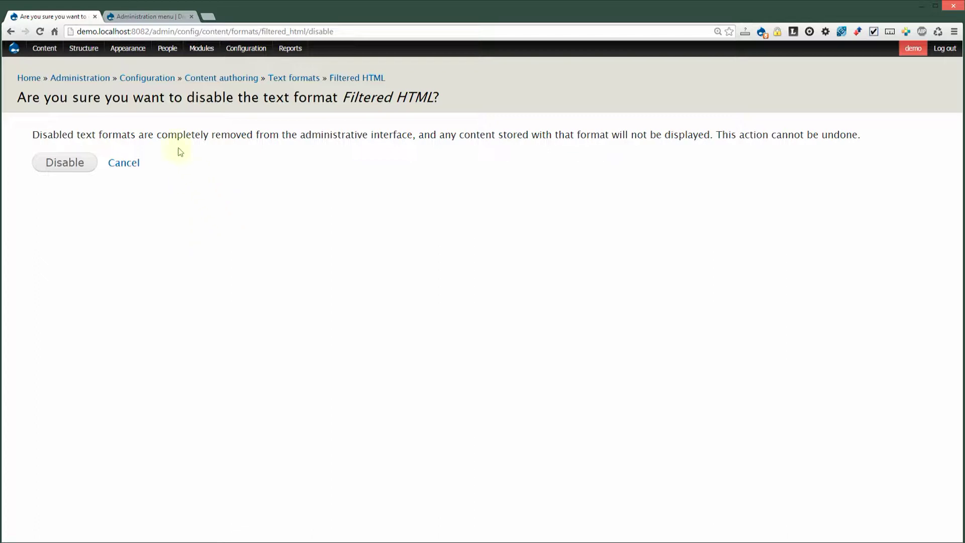
left_click(35, 79)
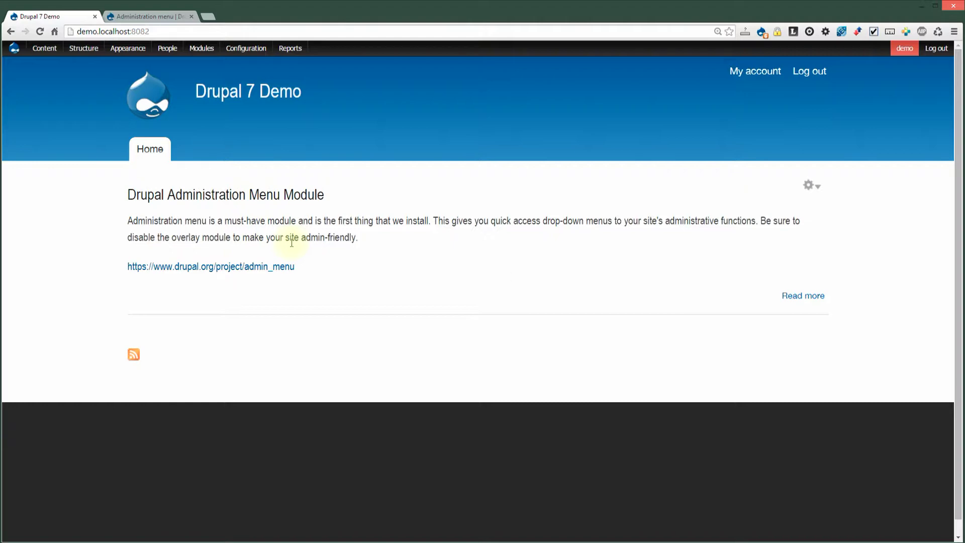
mouse_move(248, 49)
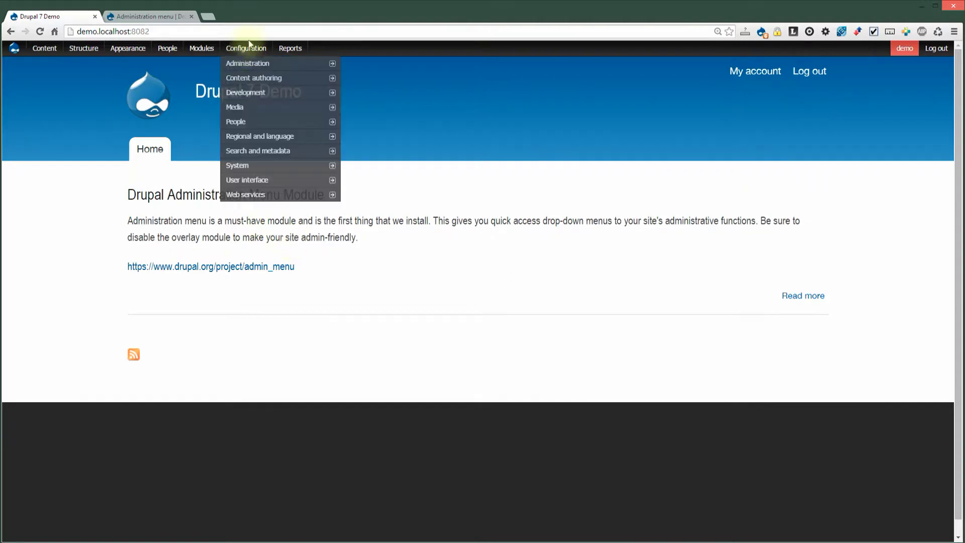
mouse_move(260, 128)
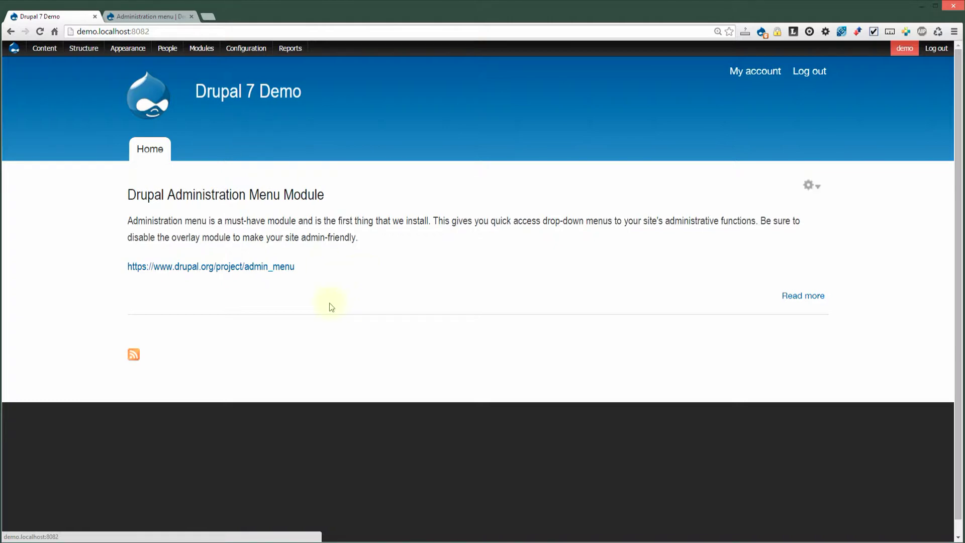
mouse_move(562, 314)
mouse_move(465, 317)
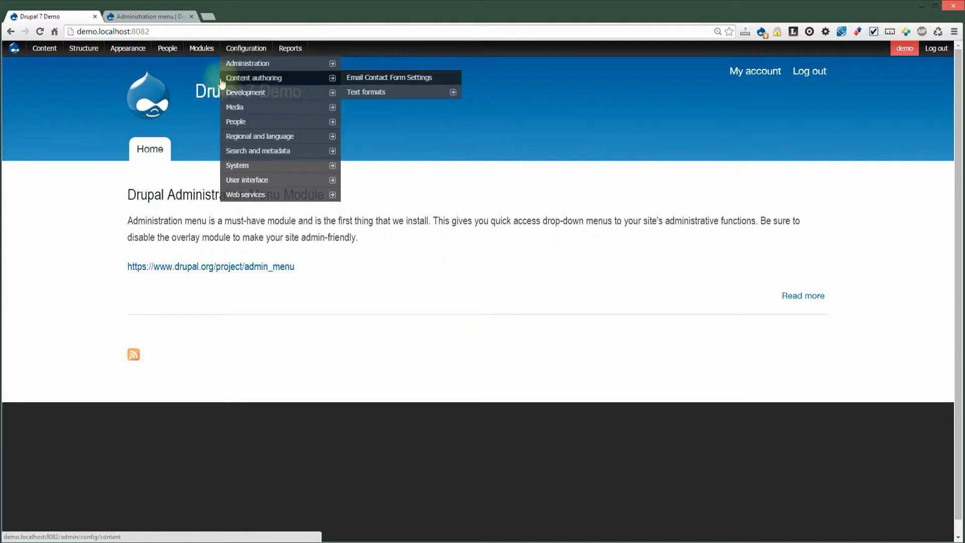
mouse_move(190, 54)
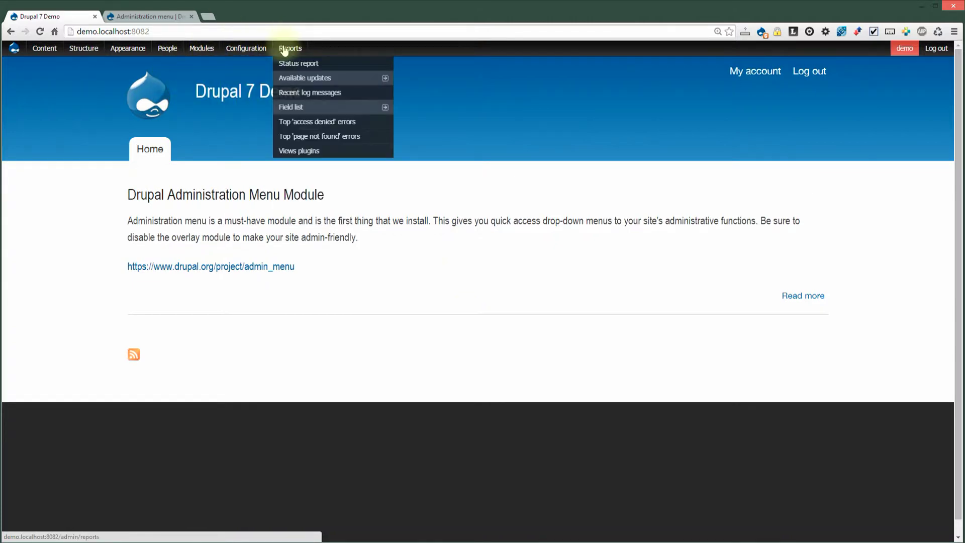
mouse_move(34, 60)
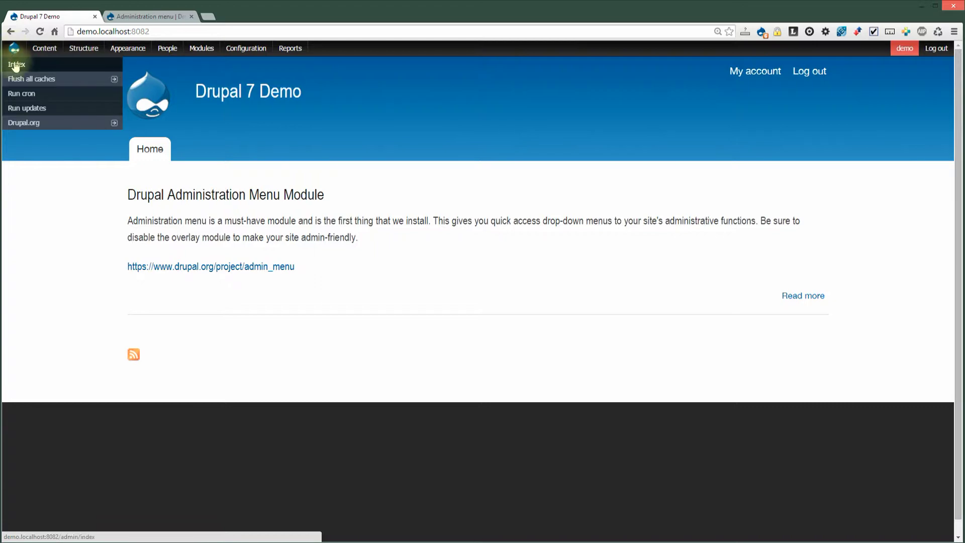
Choose Flush all caches from the Drupal icon menu, then look over the issue-queue submenu
mouse_move(18, 79)
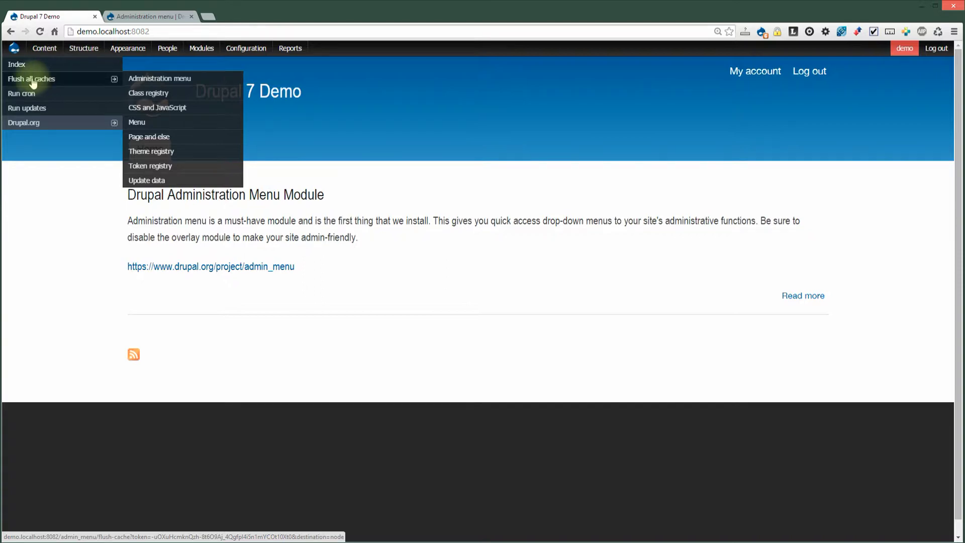
left_click(33, 80)
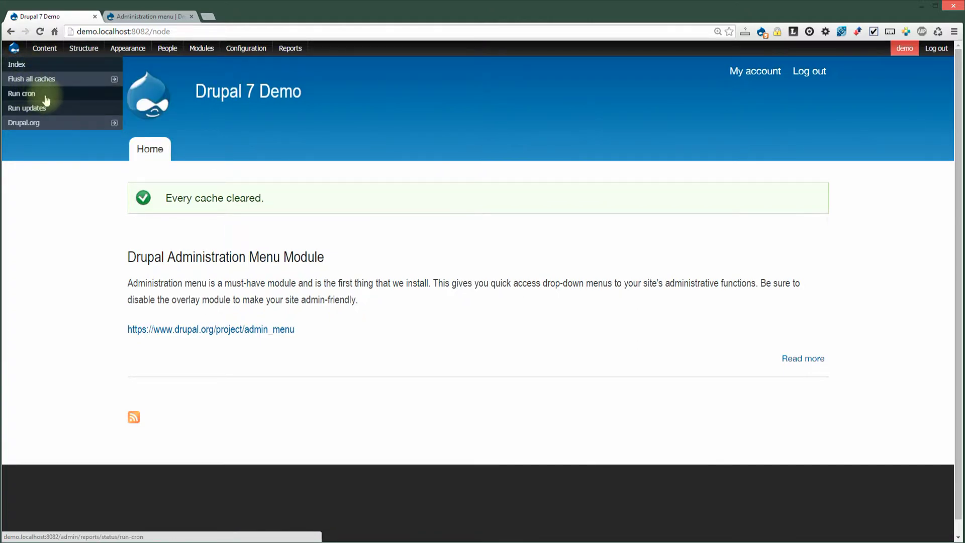
mouse_move(44, 125)
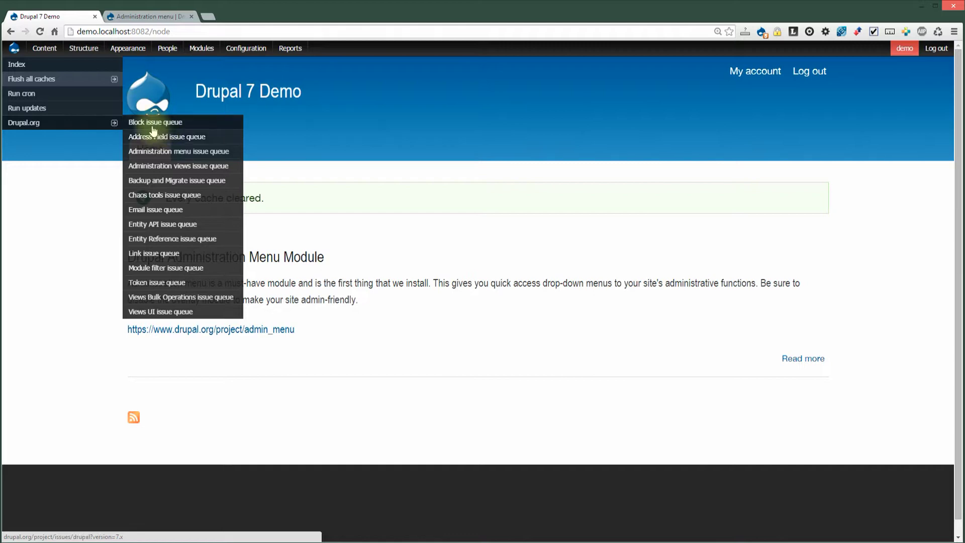
mouse_move(246, 48)
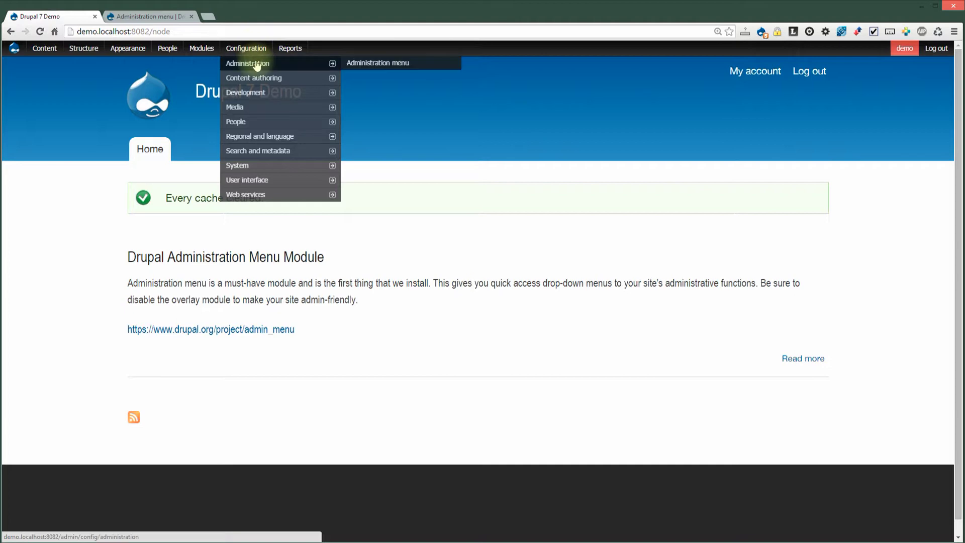
Go to Configuration > Administration > Administration menu settings
left_click(361, 66)
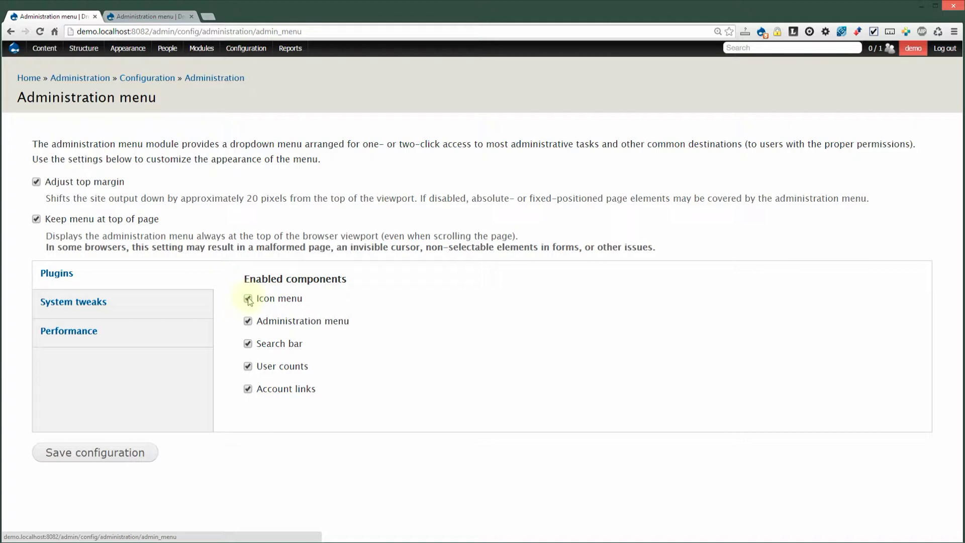
Toggle the Icon menu component off and on repeatedly, leaving it enabled
left_click(274, 302)
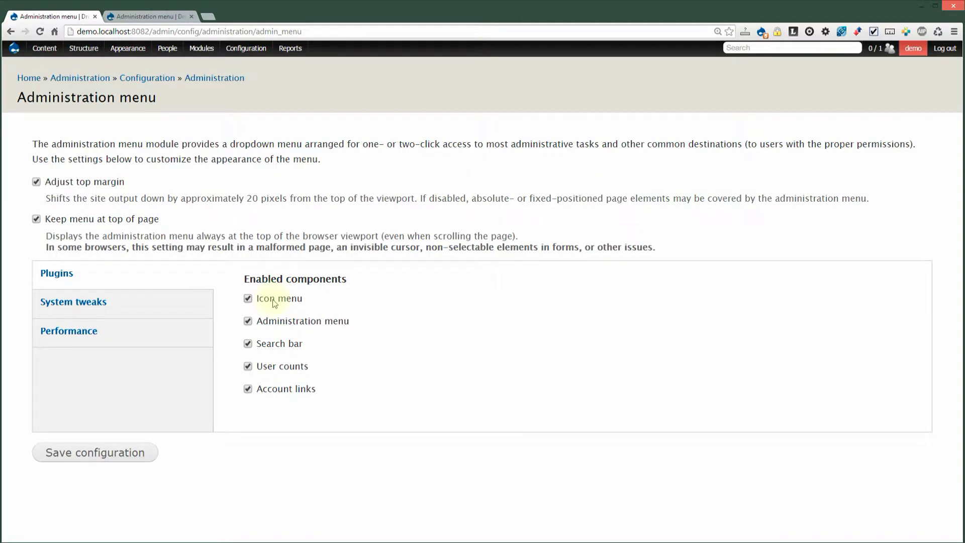
mouse_move(14, 48)
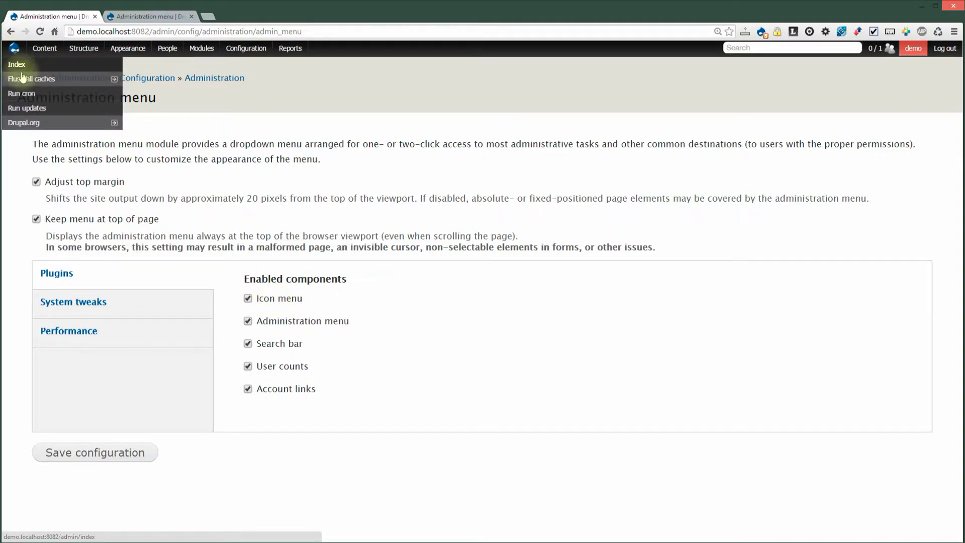
left_click(269, 300)
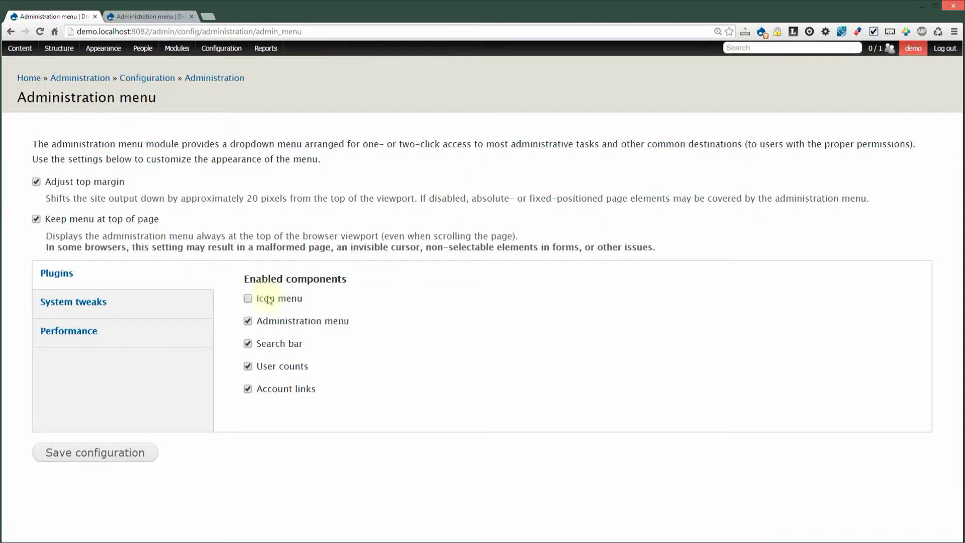
left_click(269, 300)
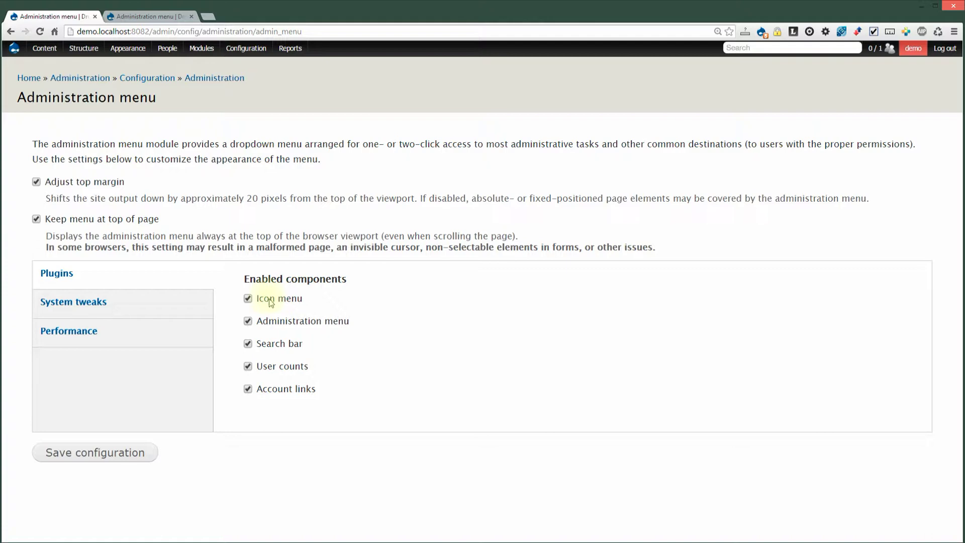
left_click(281, 301)
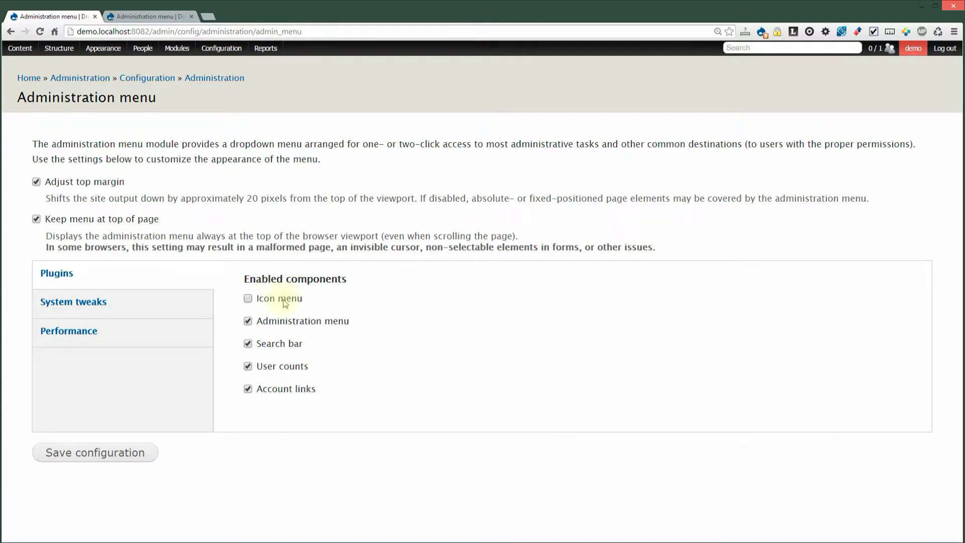
left_click(284, 303)
left_click(285, 302)
left_click(279, 301)
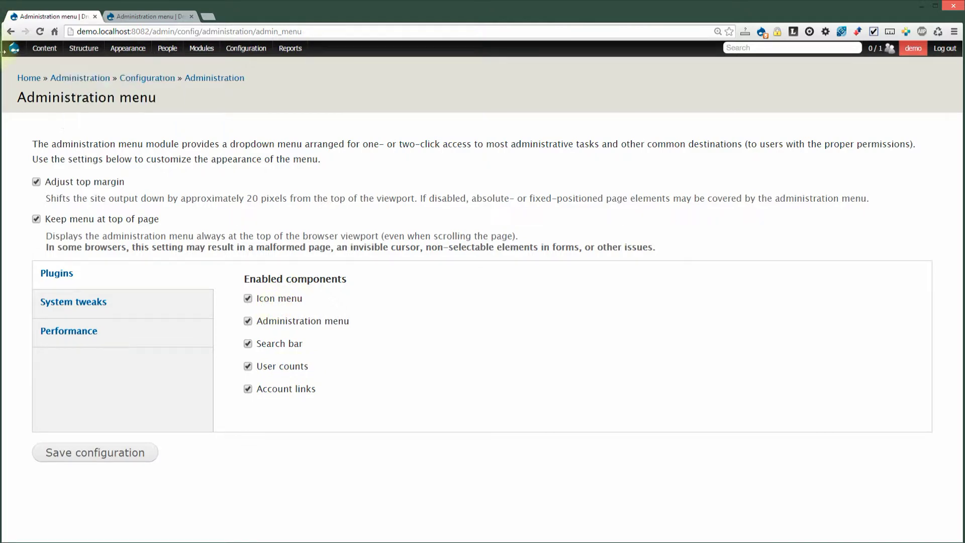
mouse_move(14, 56)
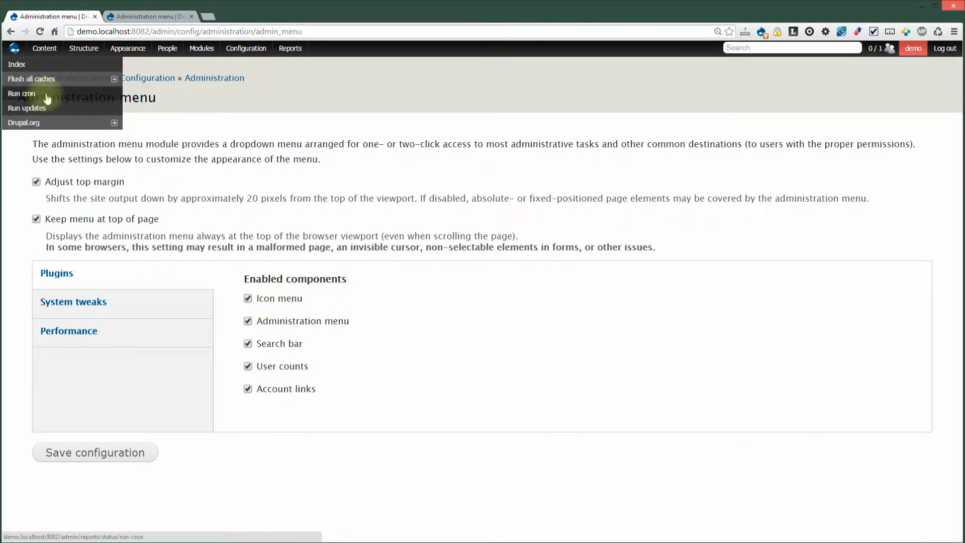
left_click(275, 301)
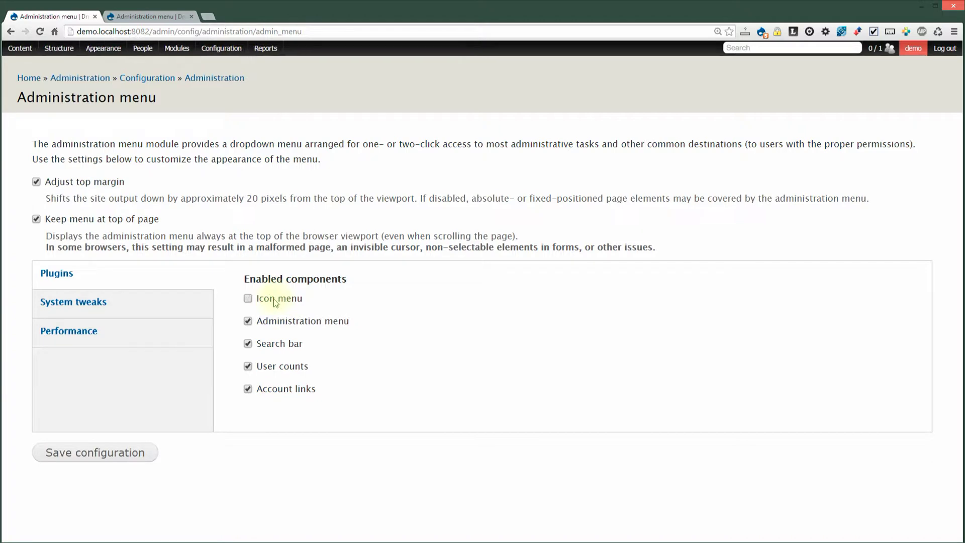
left_click(275, 302)
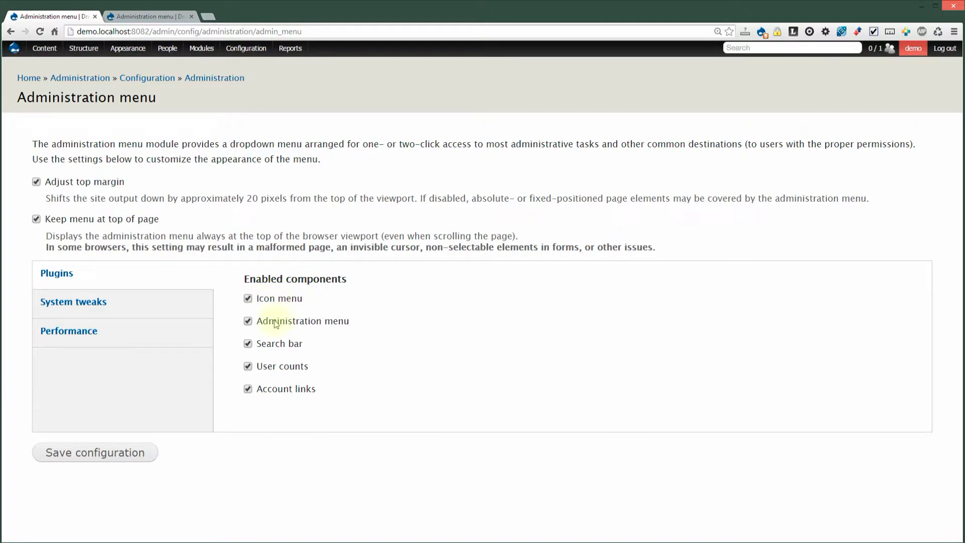
Toggle the Administration menu component, leave it enabled, and uncheck Search bar
left_click(276, 323)
left_click(275, 322)
left_click(288, 320)
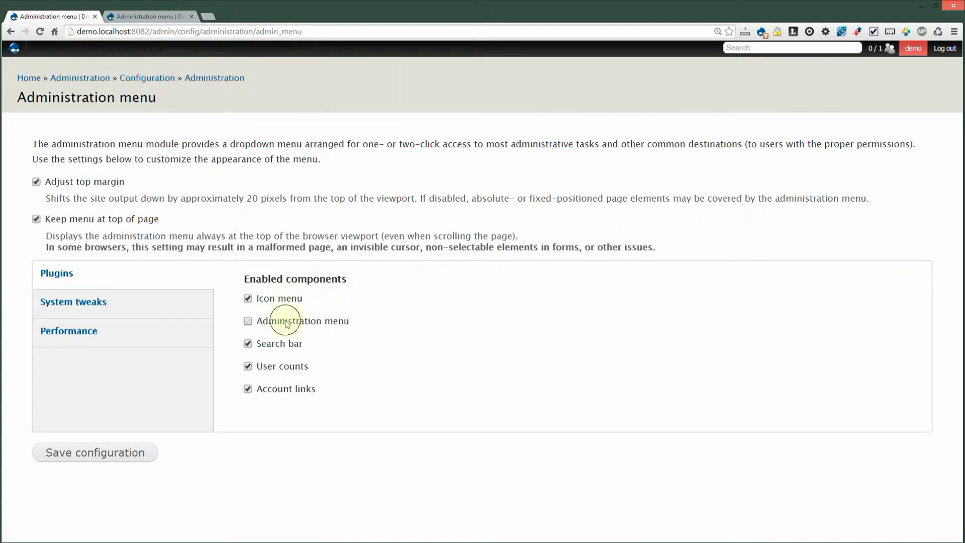
left_click(287, 324)
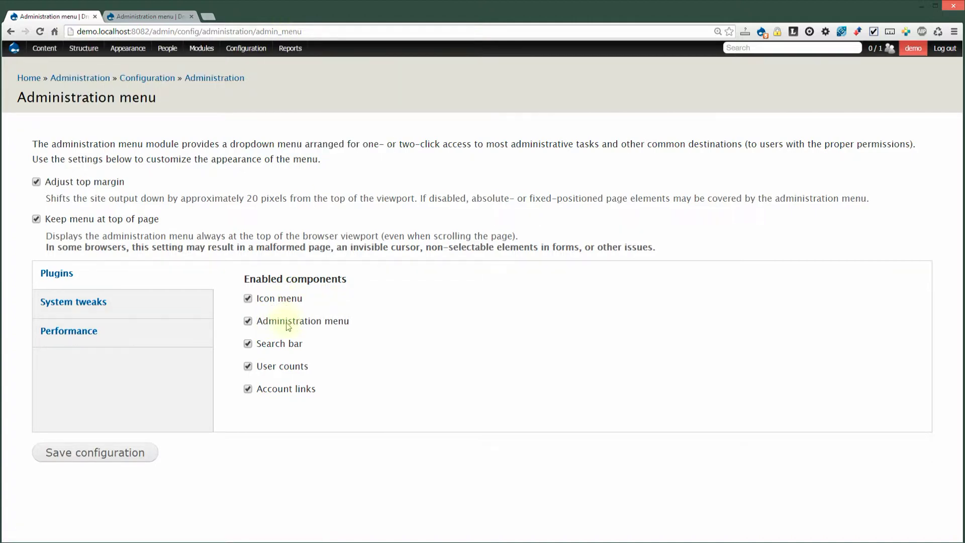
left_click(288, 325)
left_click(287, 326)
left_click(284, 345)
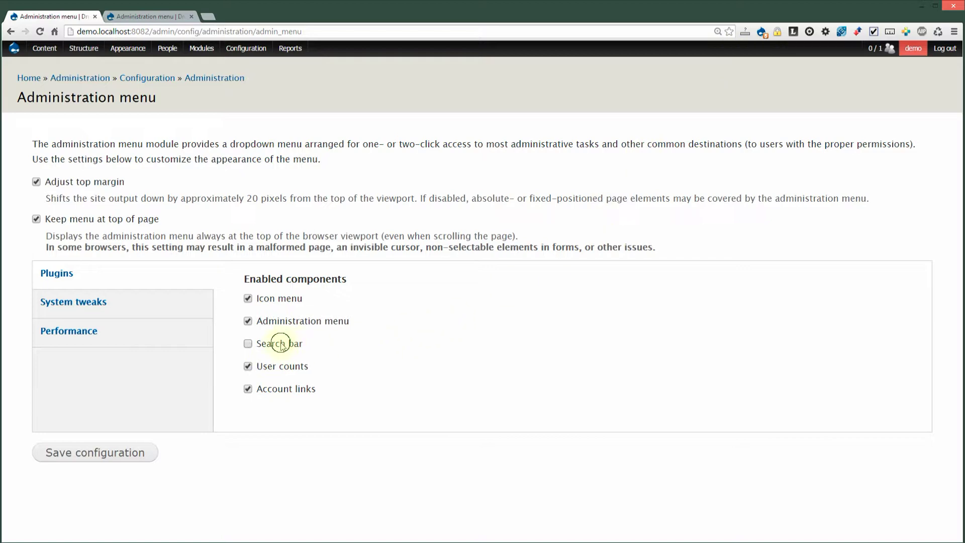
Re-enable Search bar and preview toggling the User counts component
double_click(282, 345)
left_click(282, 345)
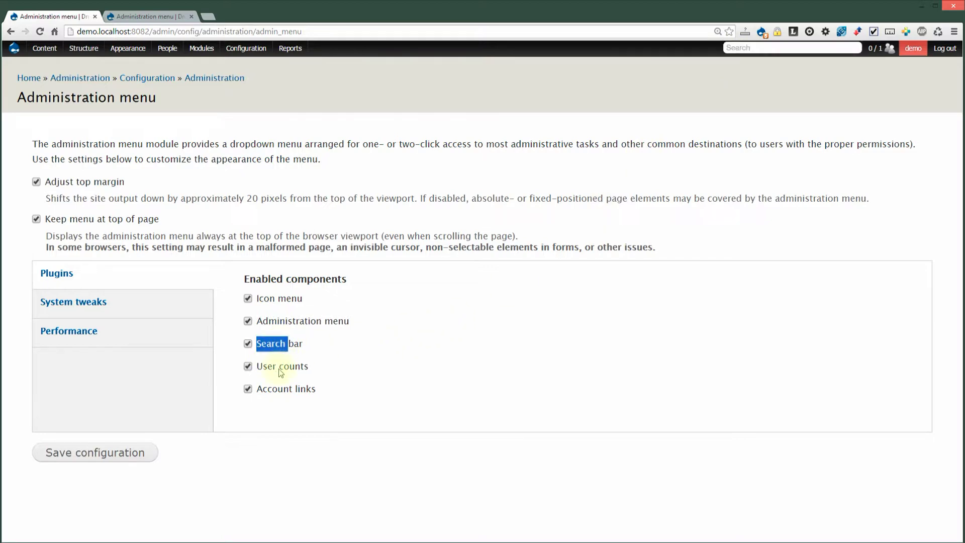
left_click(280, 370)
left_click(281, 369)
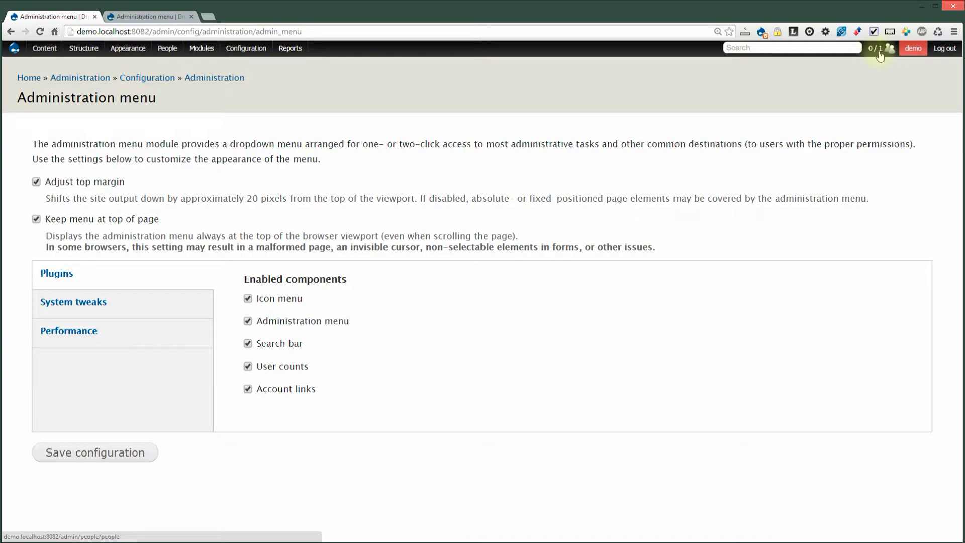
left_click(299, 373)
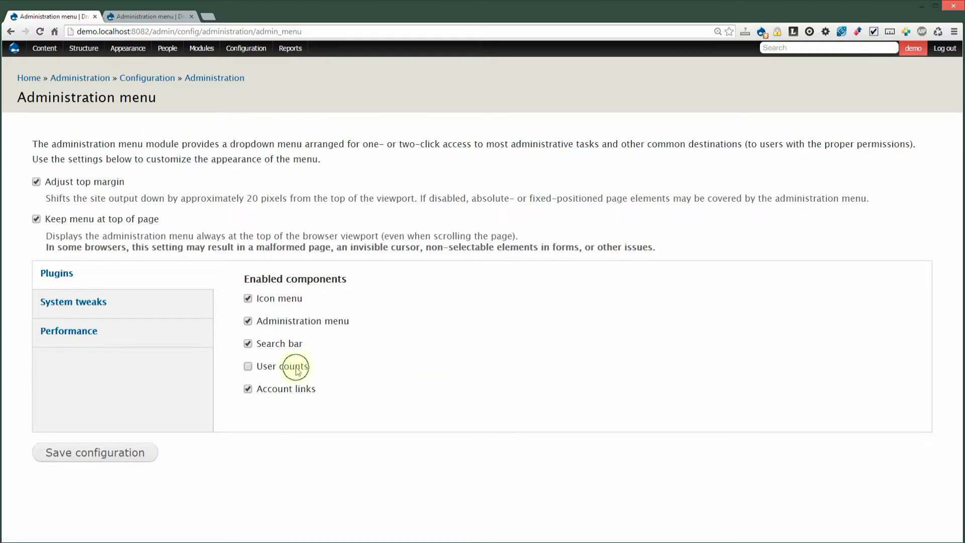
left_click(298, 372)
double_click(297, 371)
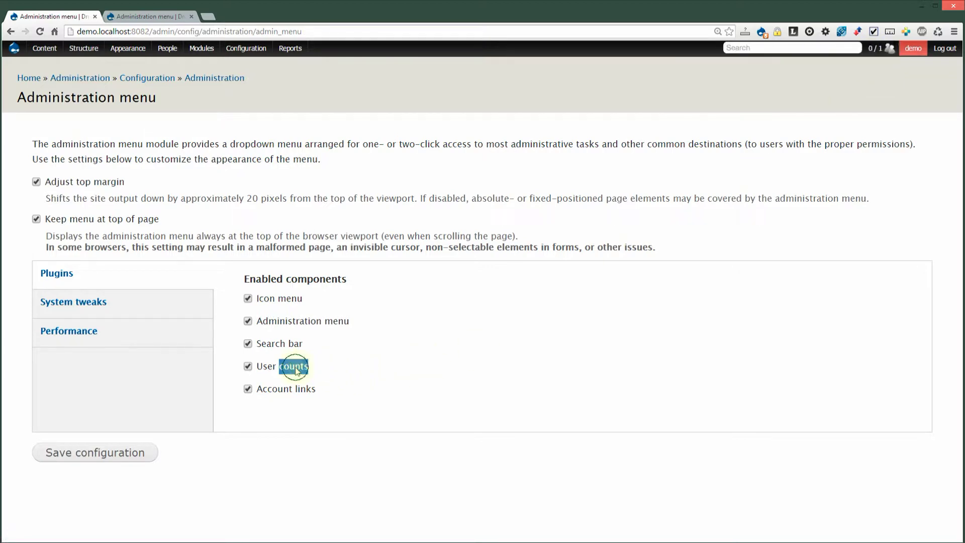
Toggle Account links and briefly visit the logged-in user's profile page before returning
left_click(266, 390)
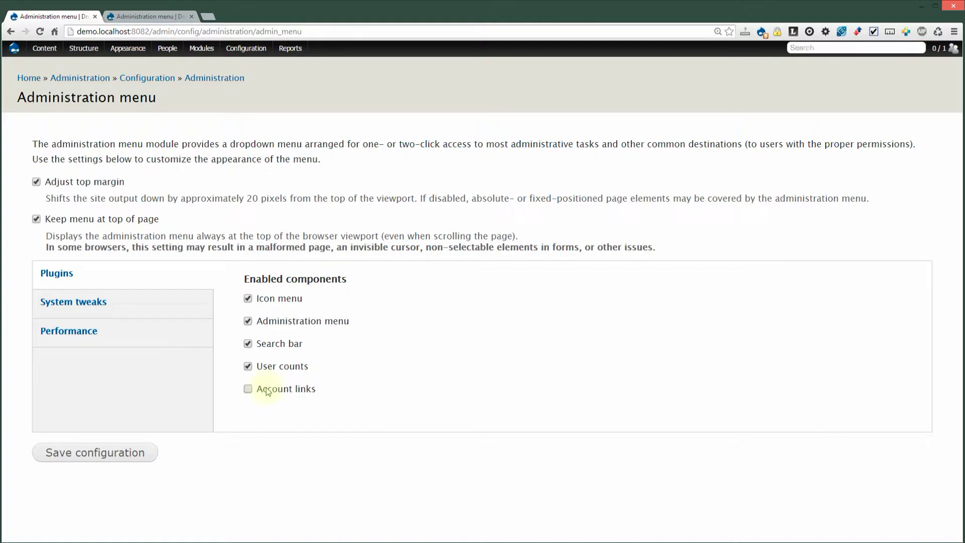
left_click(266, 390)
left_click(266, 390)
left_click(267, 390)
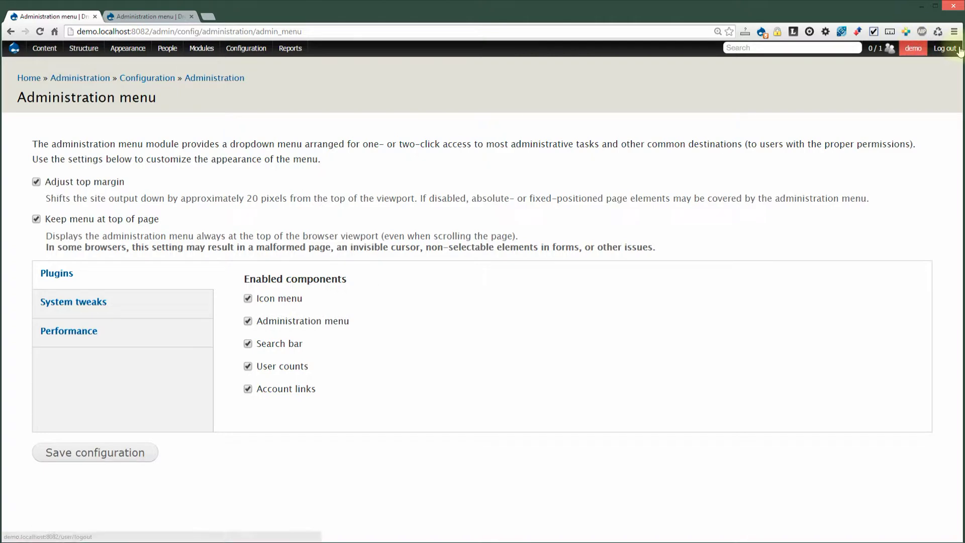
left_click(917, 51)
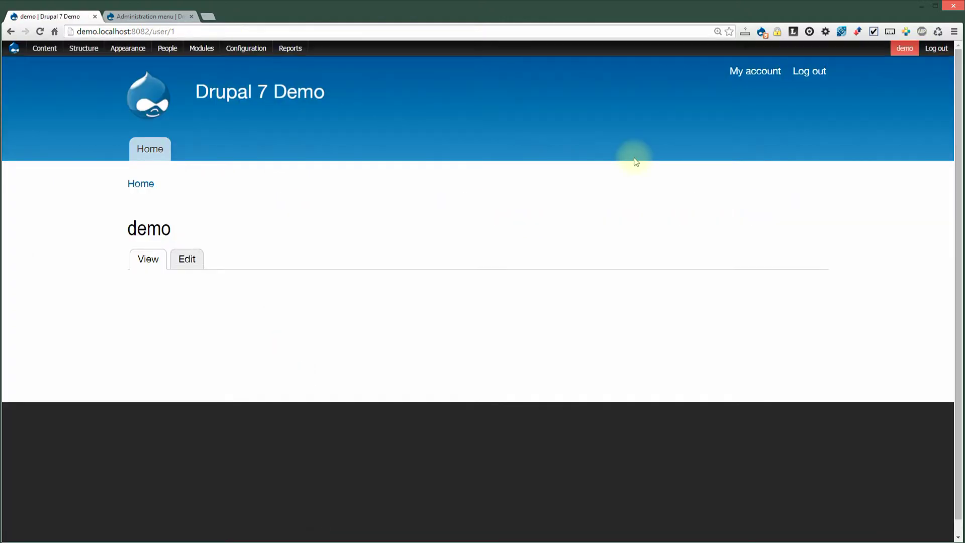
key("alt+Left")
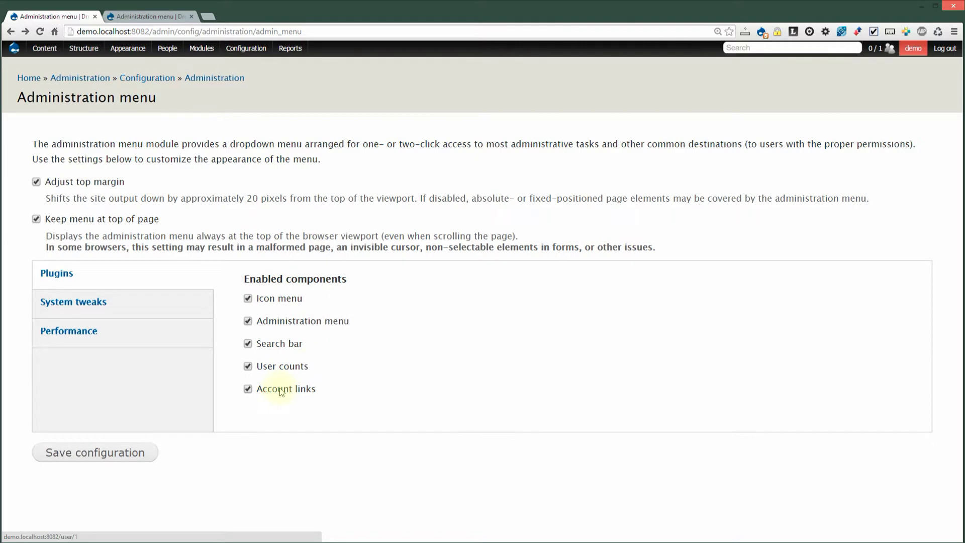
Leave Account links enabled and show the System tweaks options
left_click(263, 390)
left_click(264, 391)
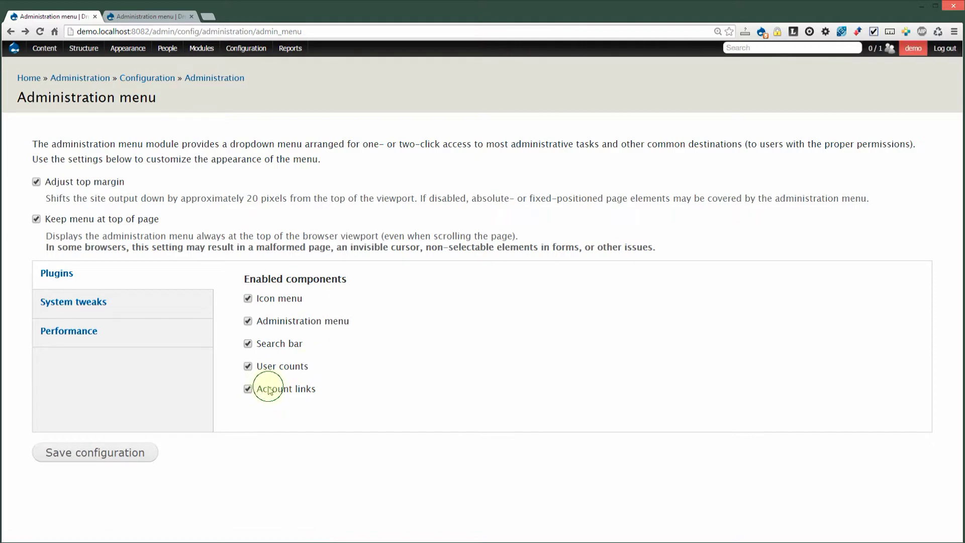
left_click(266, 388)
left_click(265, 391)
left_click(149, 309)
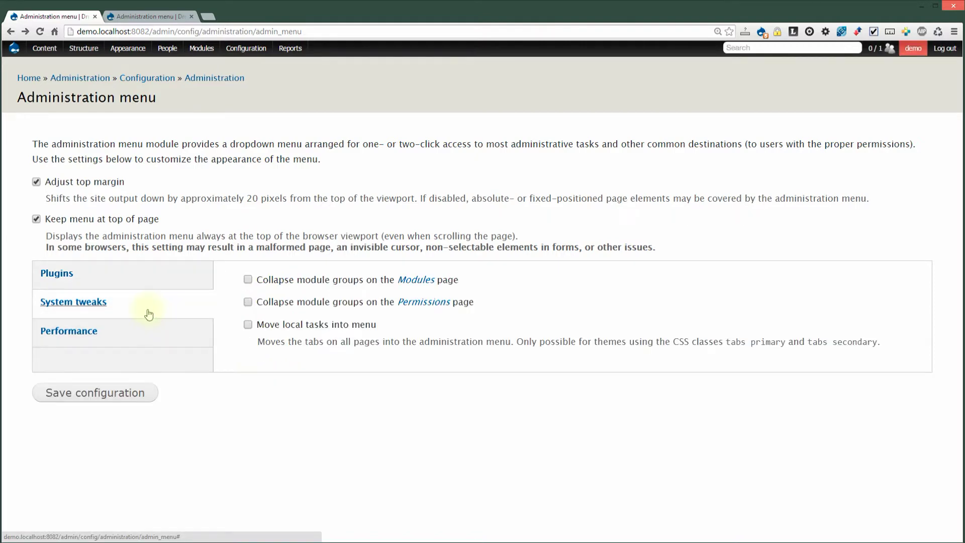
Turn on collapsed module groups for Permissions and view the Permissions page in a new tab
left_click(249, 303)
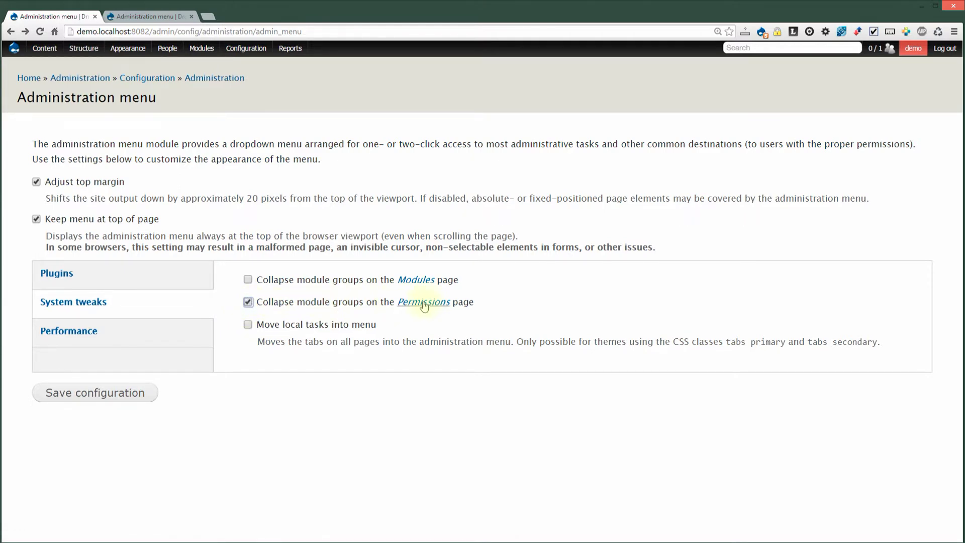
middle_click(423, 305)
left_click(149, 17)
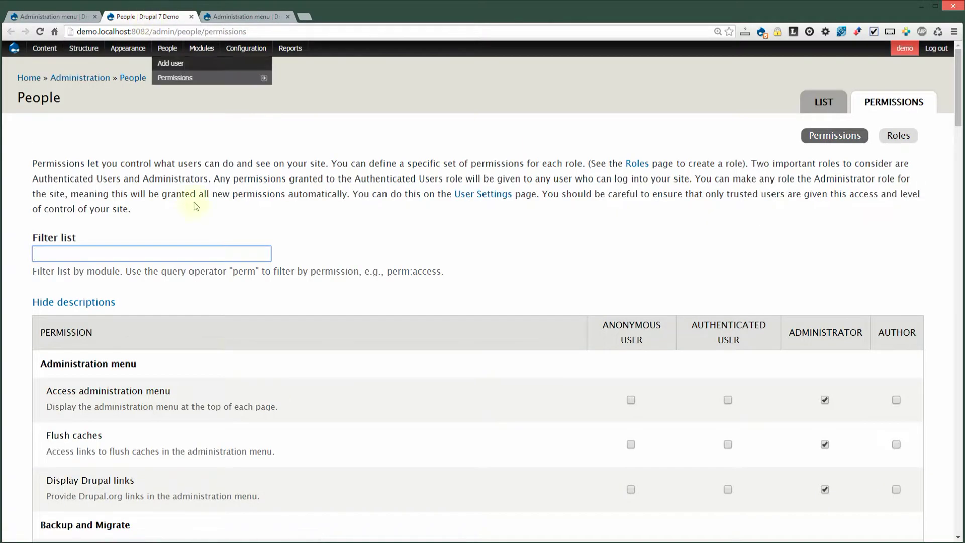
scroll(195, 206, "down", 3)
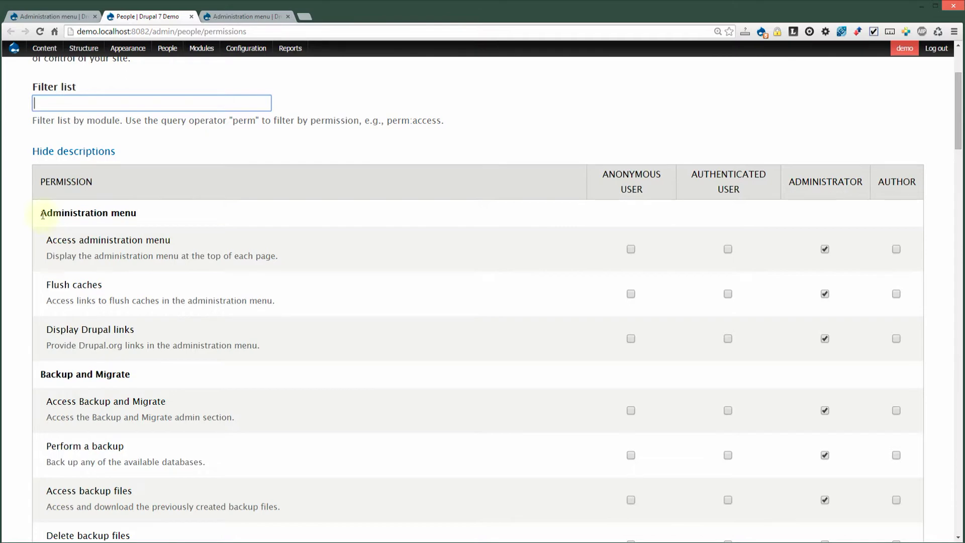
left_click_drag(41, 213, 137, 213)
left_click_drag(46, 236, 281, 346)
left_click(364, 216)
mouse_move(166, 44)
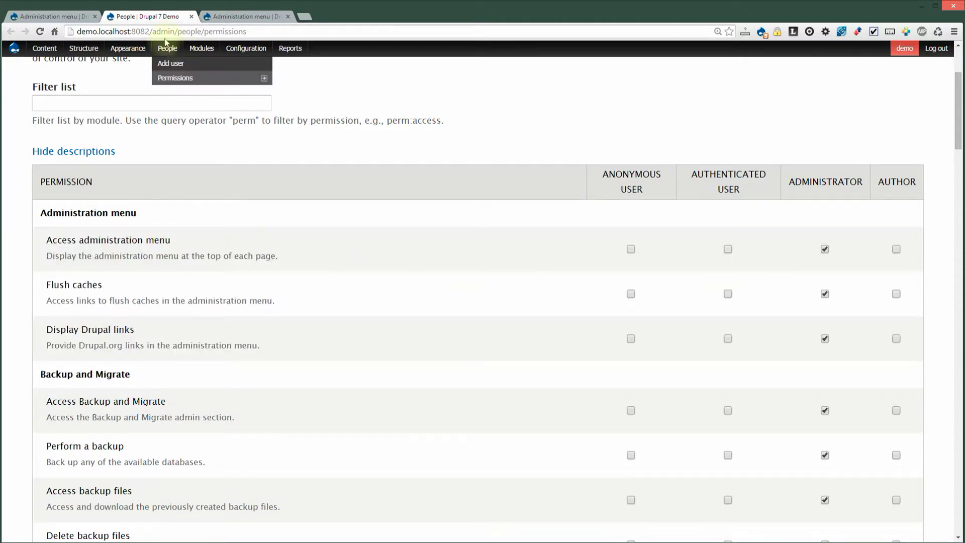
Reload Permissions to see collapsed groups, then expand and collapse Backup and Migrate
left_click(62, 16)
left_click(249, 302)
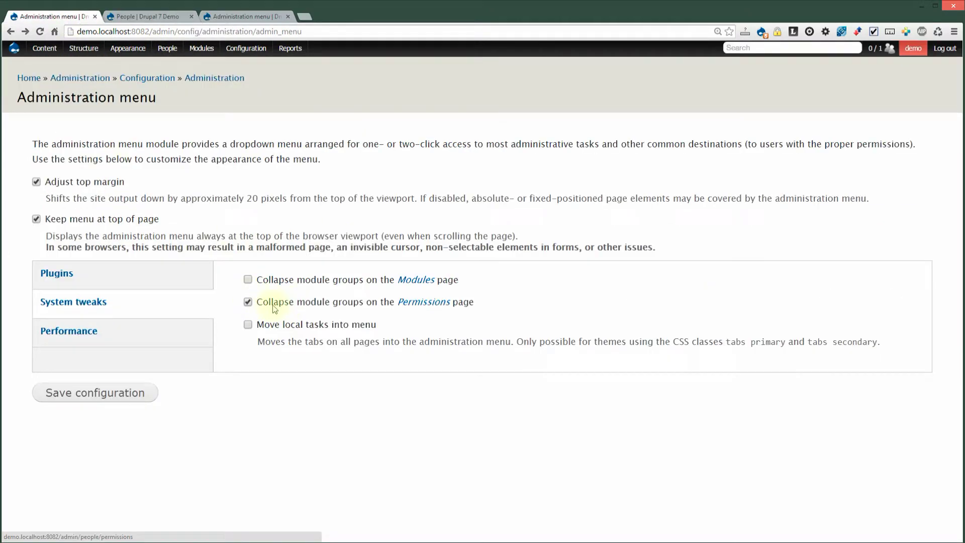
left_click(151, 16)
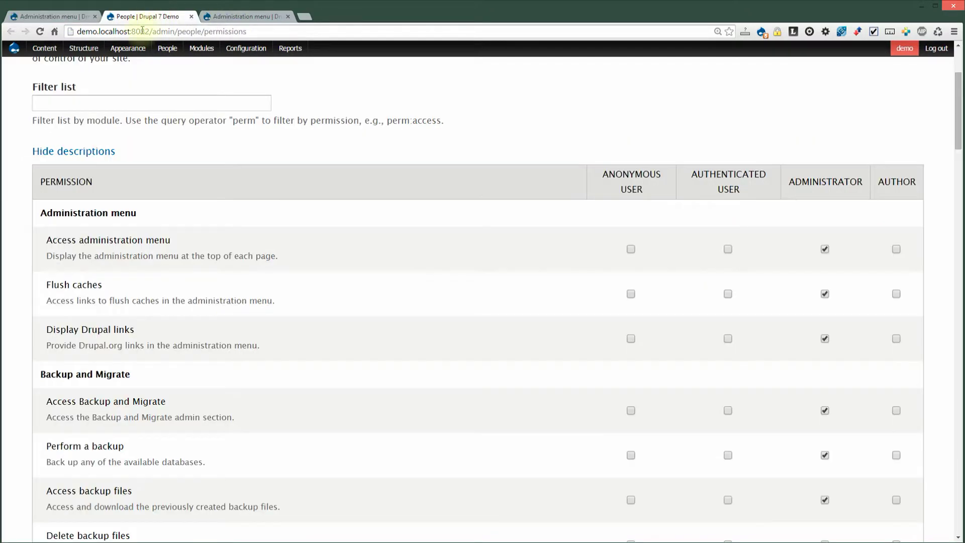
key("F5")
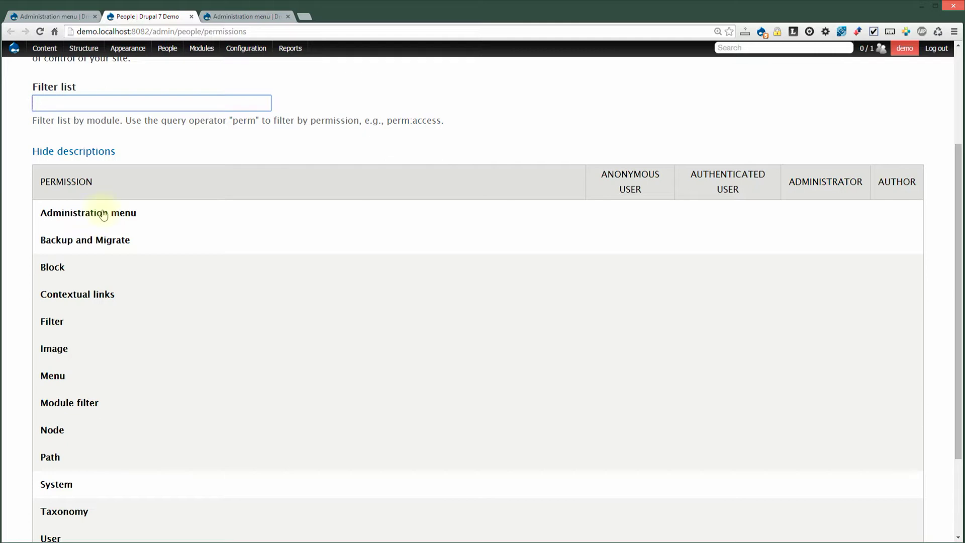
left_click(112, 245)
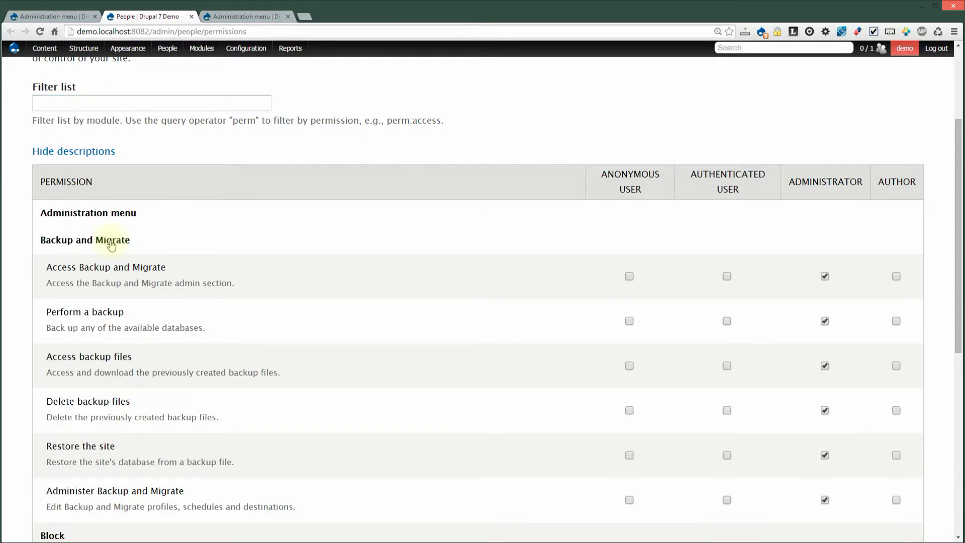
scroll(204, 298, "down", 4)
scroll(126, 209, "up", 2)
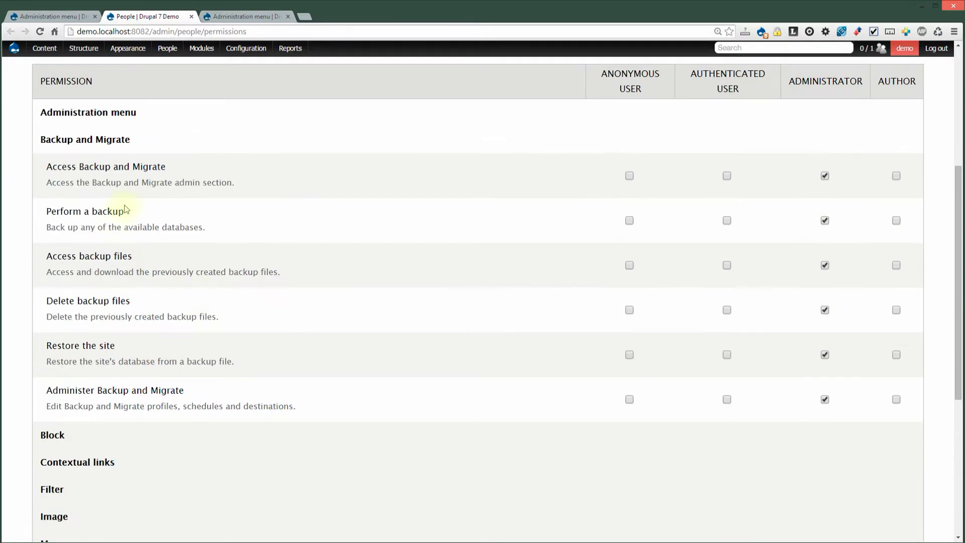
left_click(113, 140)
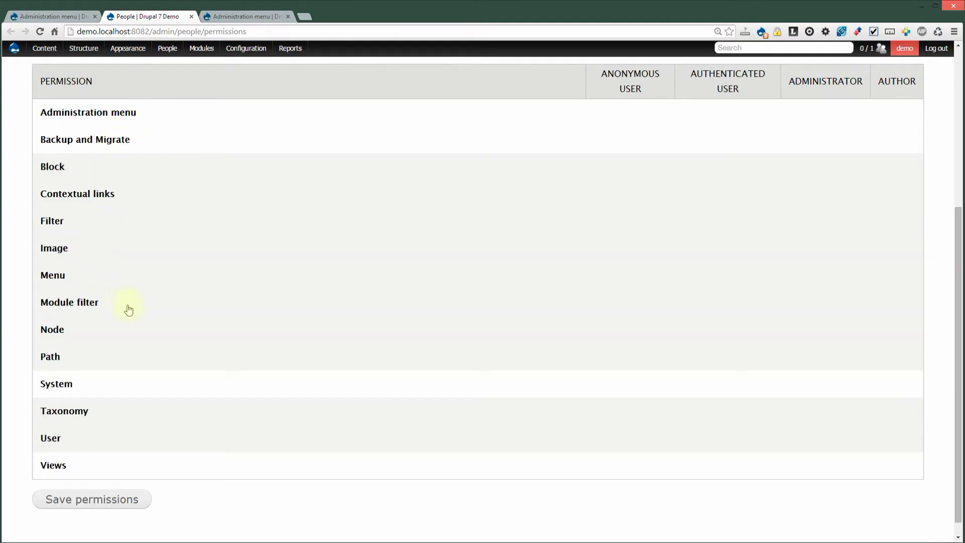
Expand and collapse Backup and Migrate once more, then return to the System tweaks settings
scroll(249, 254, "down", 1)
scroll(248, 252, "up", 4)
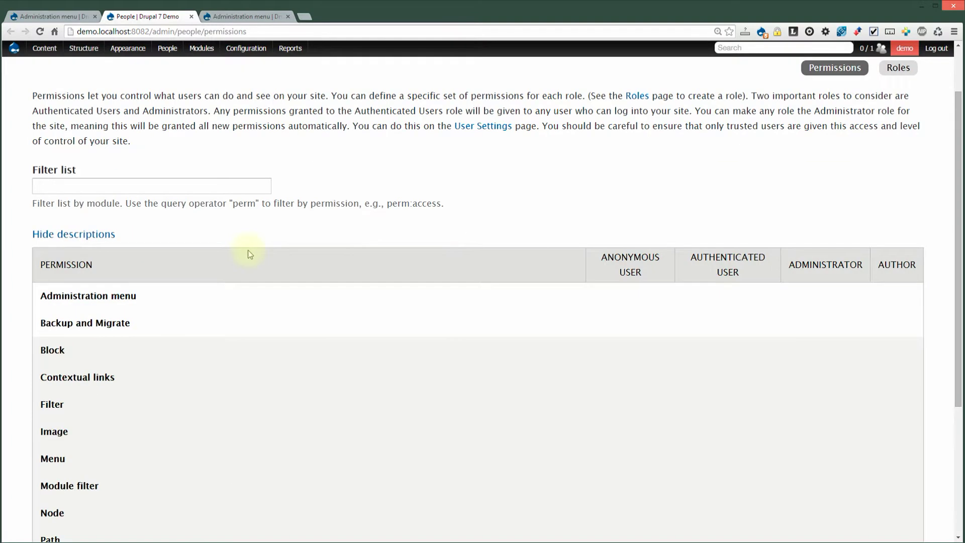
scroll(249, 251, "down", 4)
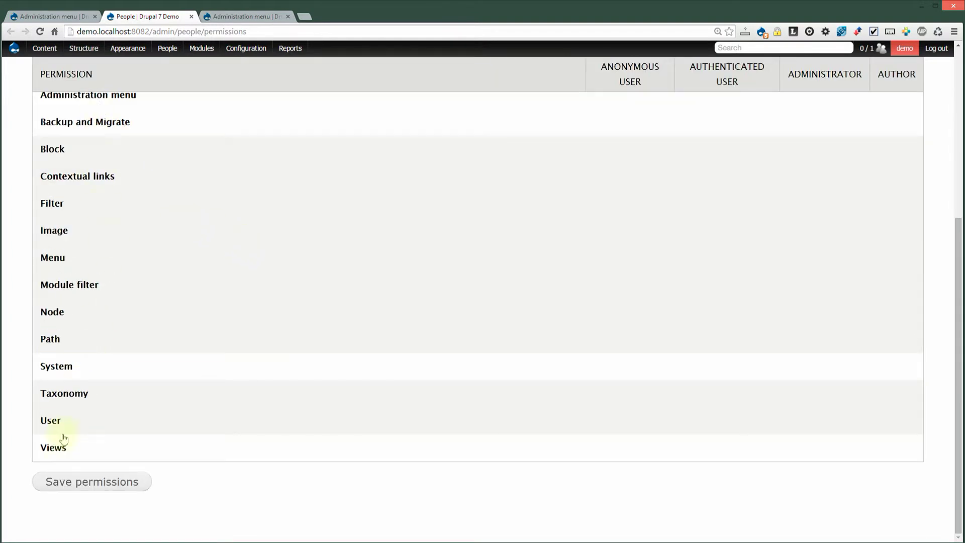
scroll(105, 372, "up", 2)
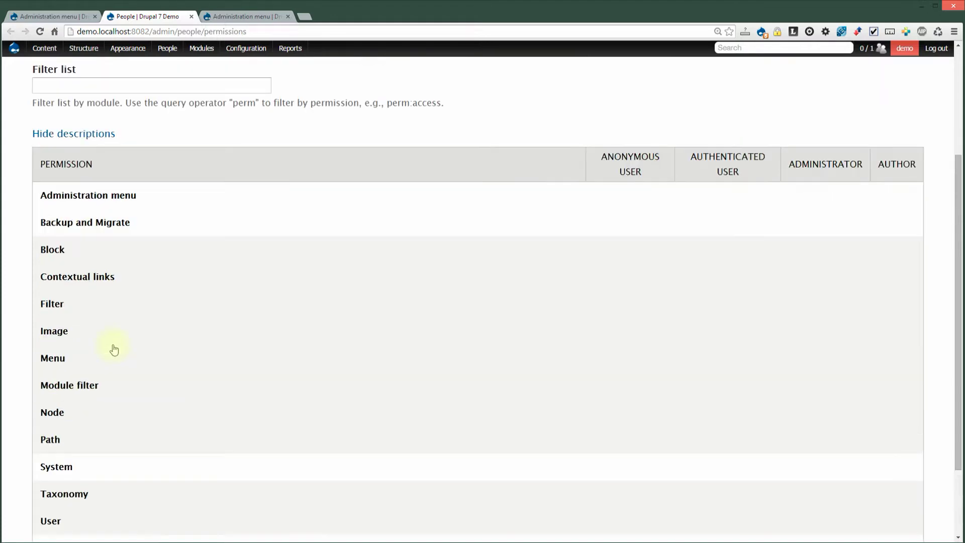
left_click(106, 223)
left_click(120, 221)
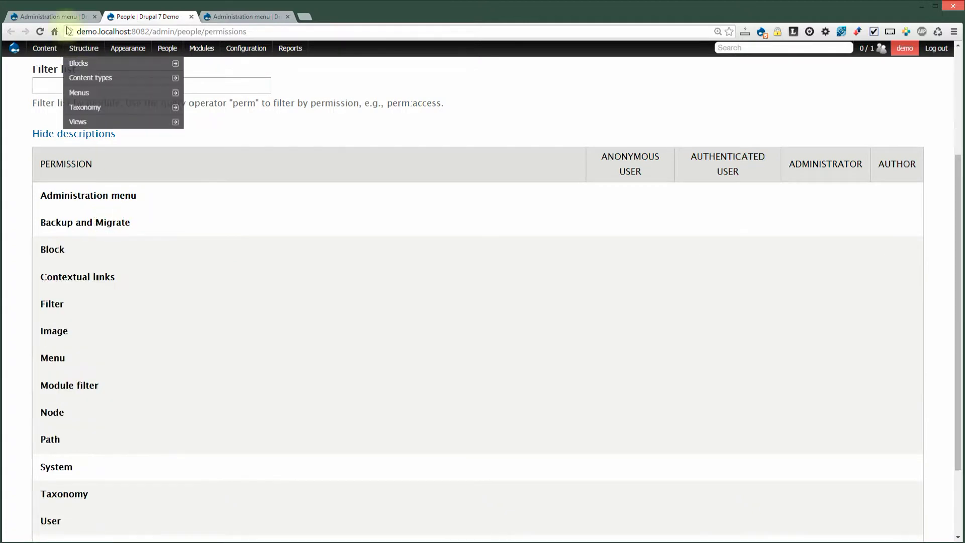
left_click(53, 16)
left_click(166, 356)
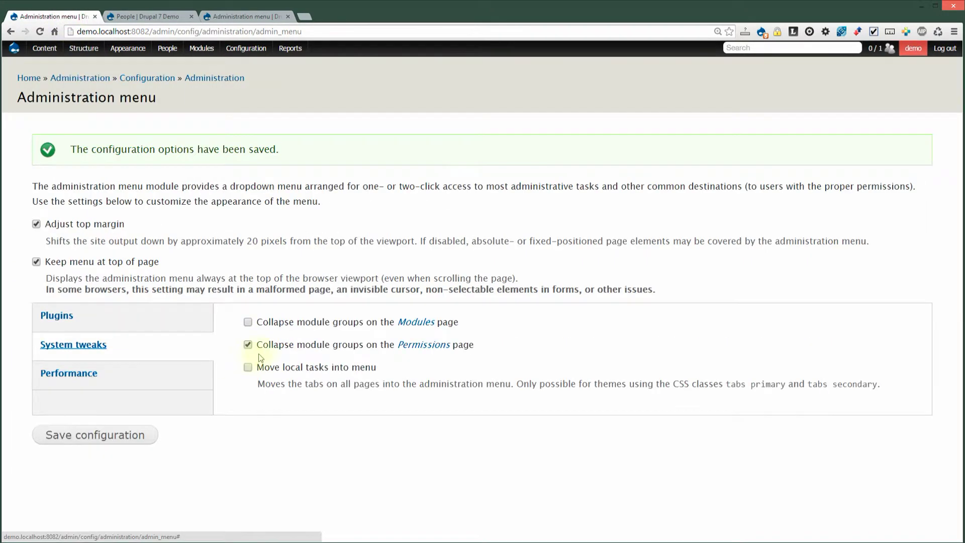
Uncheck Collapse module groups, try Move local tasks into menu, and check the Permissions page
left_click(281, 346)
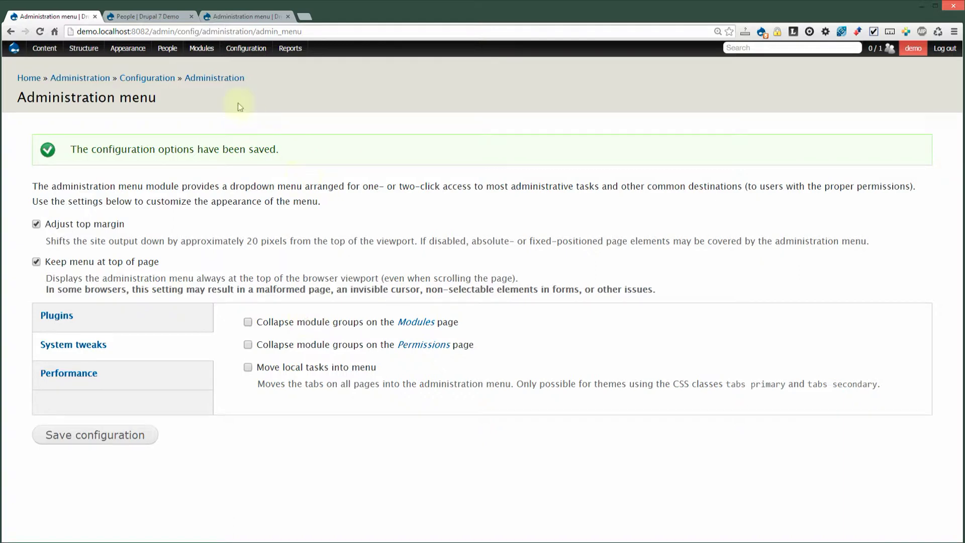
mouse_move(246, 50)
left_click(249, 367)
left_click(135, 16)
scroll(49, 86, "up", 3)
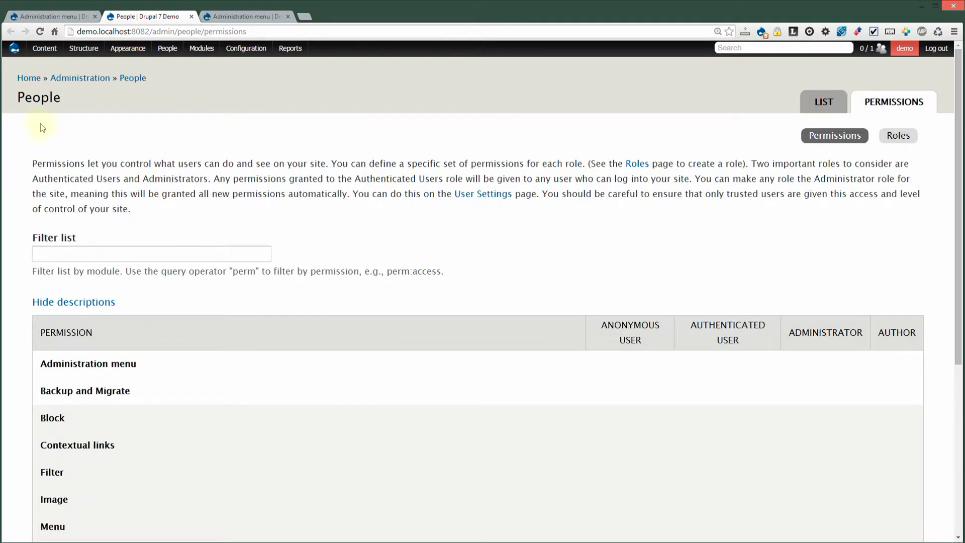
Inspect the Drupal Administration Menu Module article, then save the Administration menu settings
left_click(27, 80)
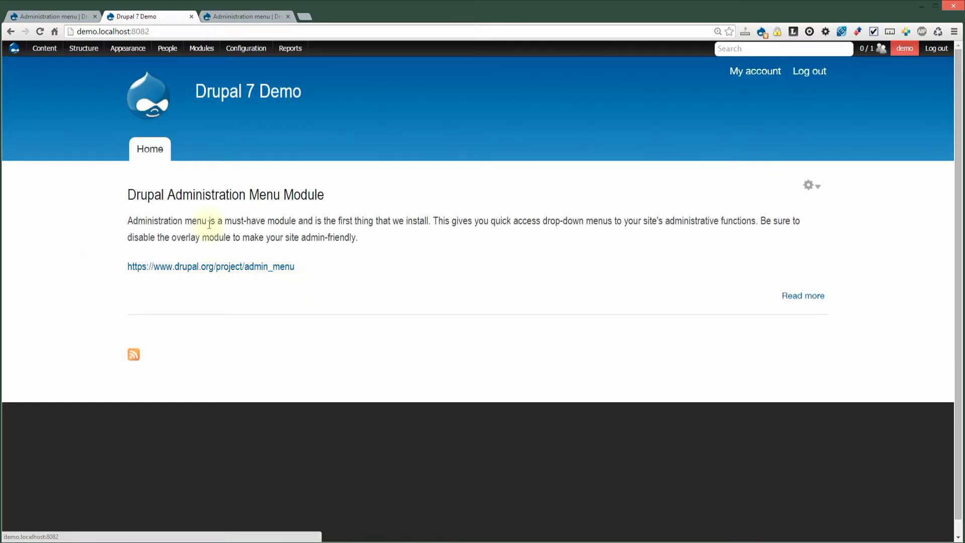
left_click(215, 195)
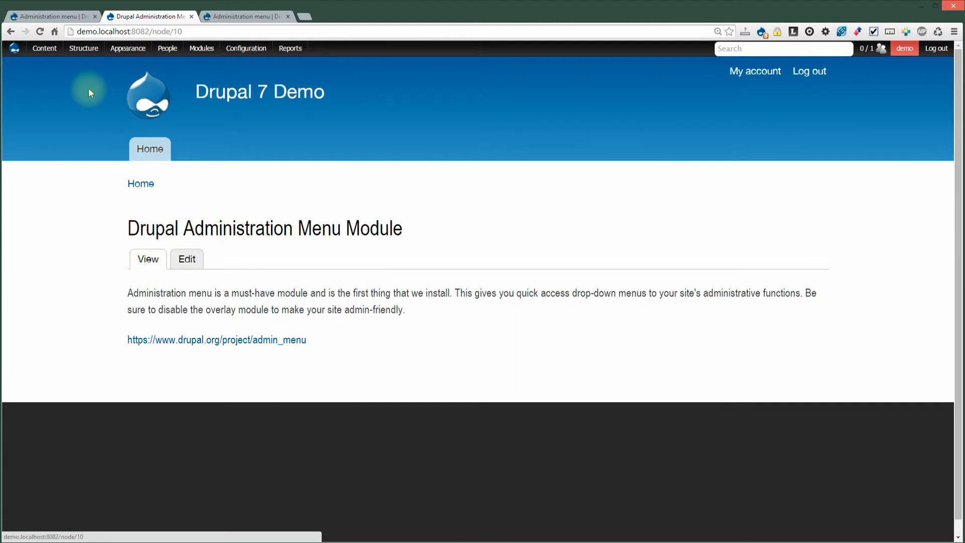
left_click(52, 16)
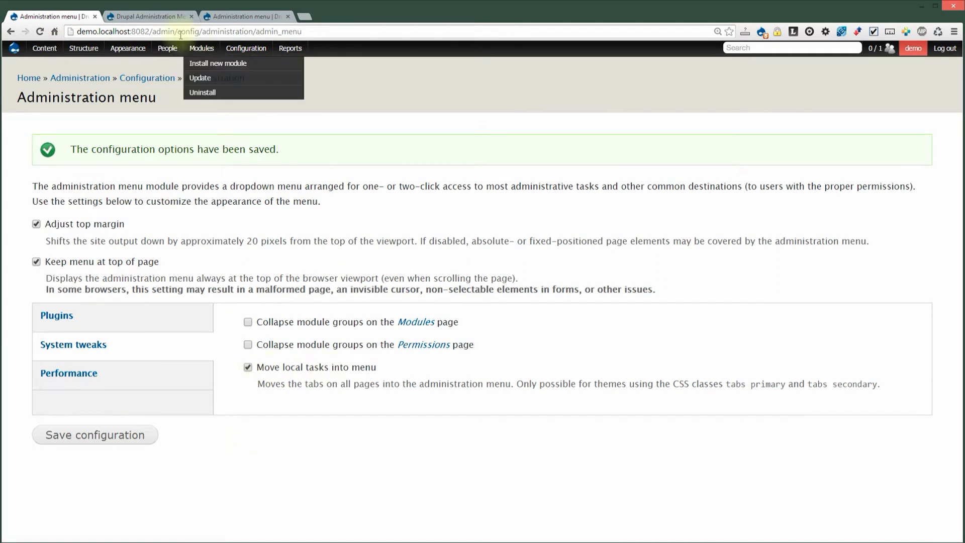
left_click(151, 15)
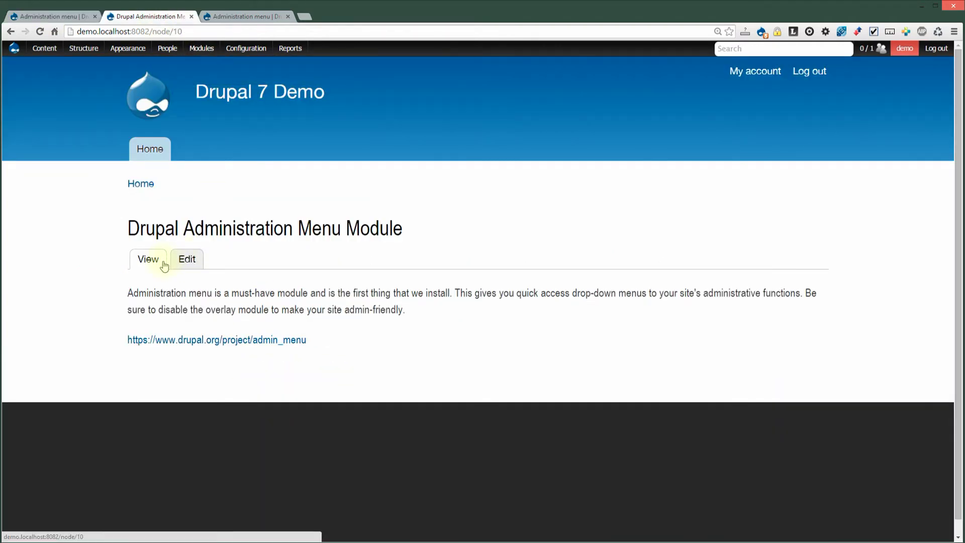
left_click(70, 16)
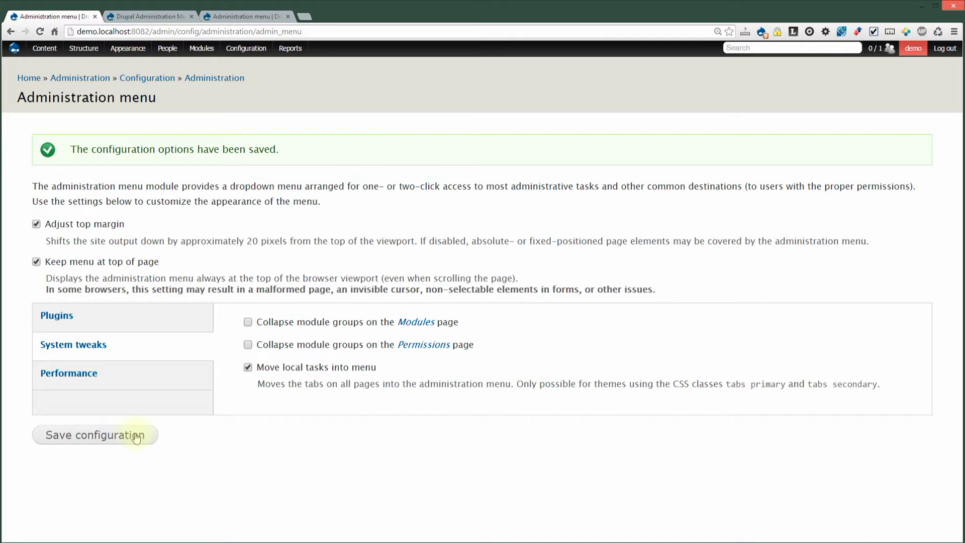
left_click(136, 436)
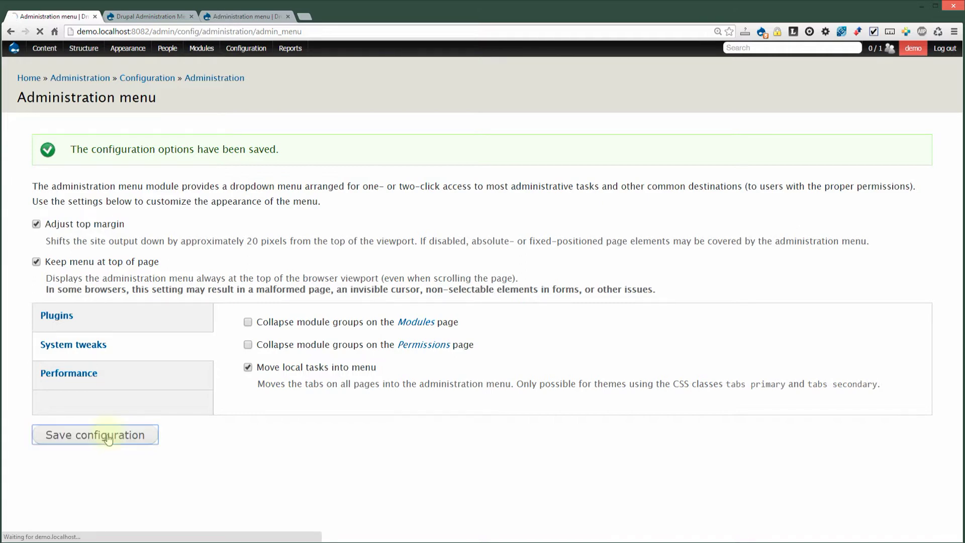
Recheck the article's tabs, save with all system tweaks unchecked, and return to the front page
left_click(154, 18)
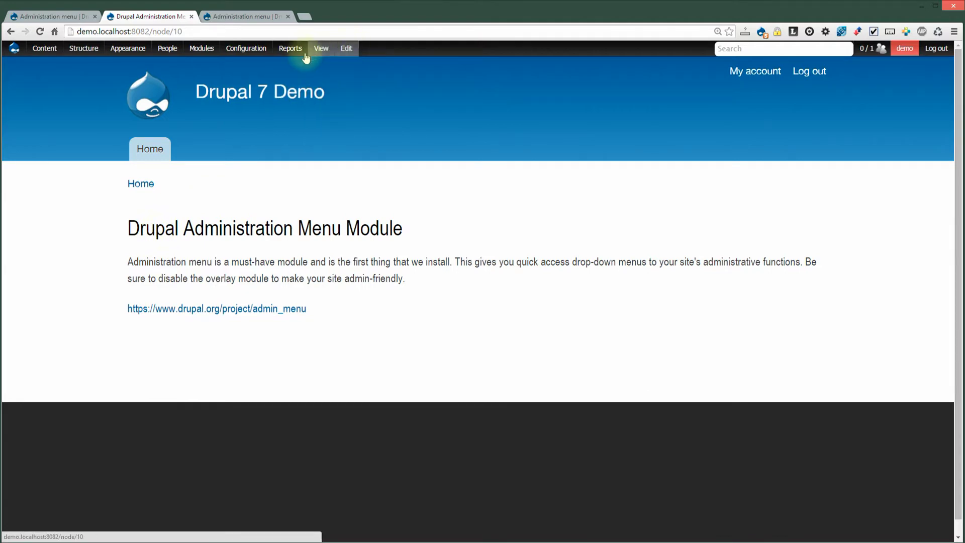
mouse_move(291, 49)
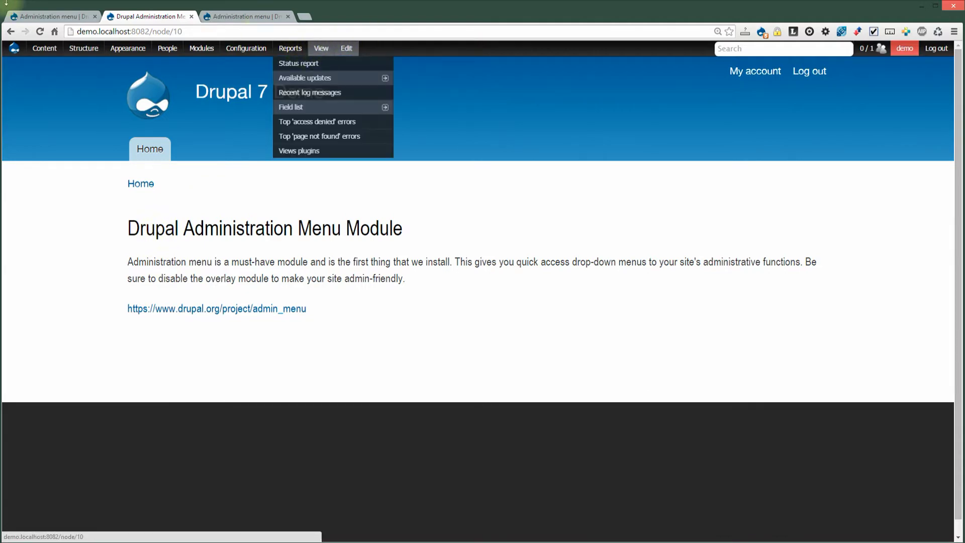
left_click(50, 16)
left_click(139, 378)
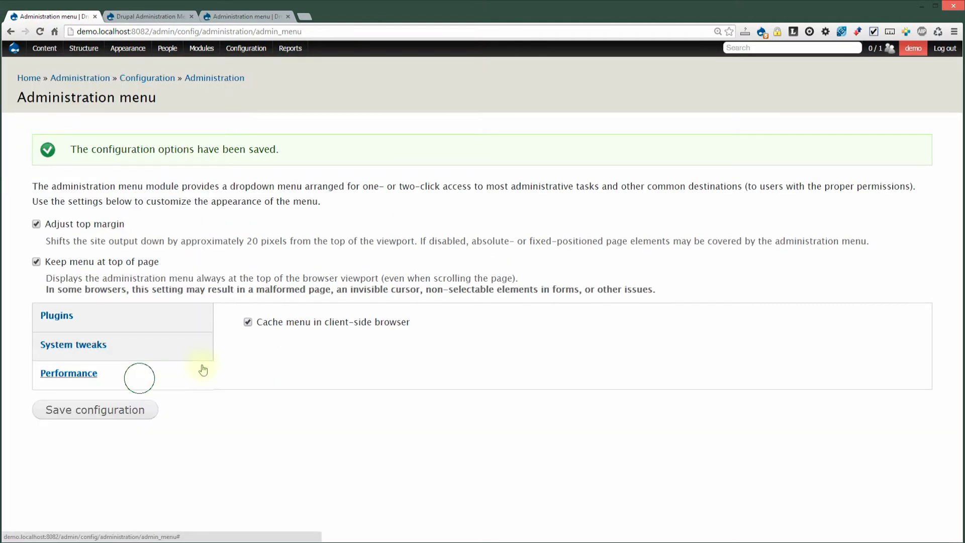
left_click(175, 345)
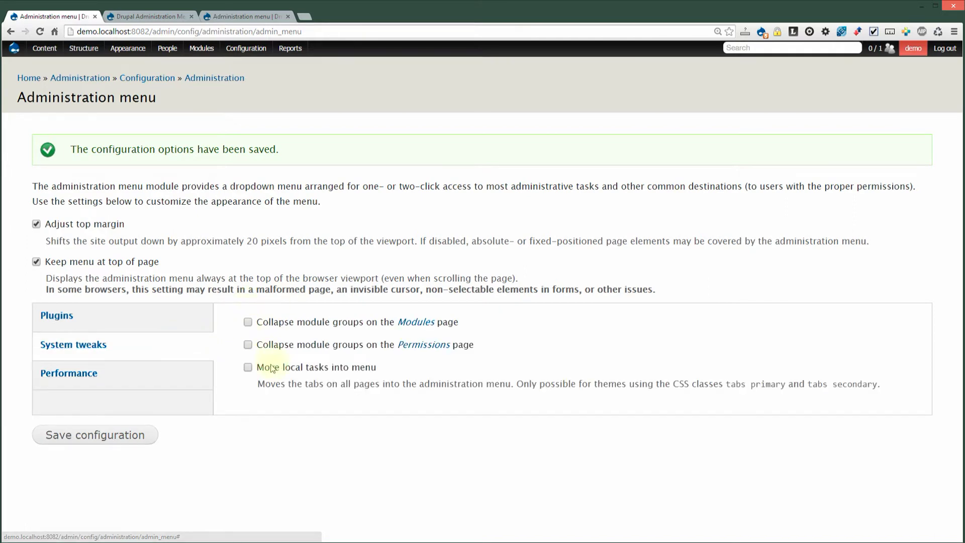
left_click(108, 435)
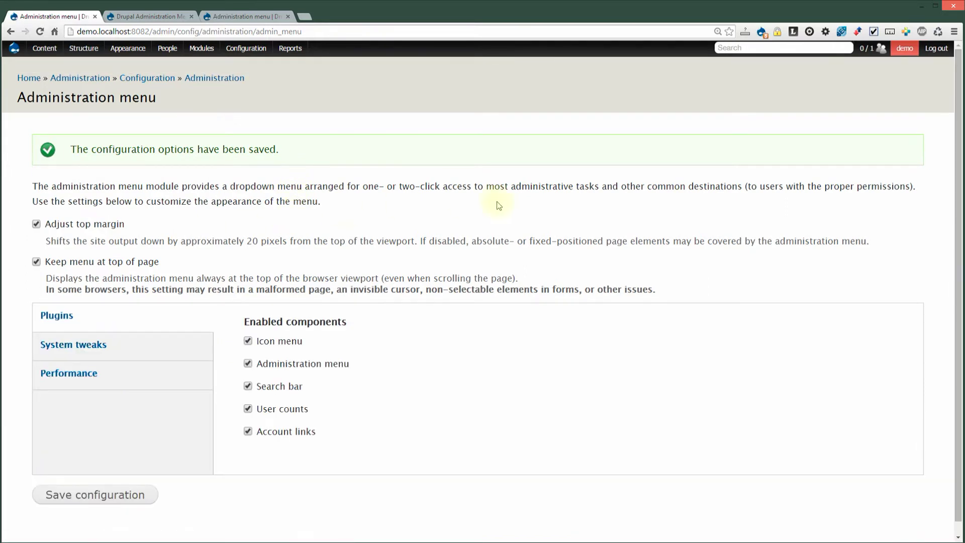
left_click(28, 77)
left_click(191, 16)
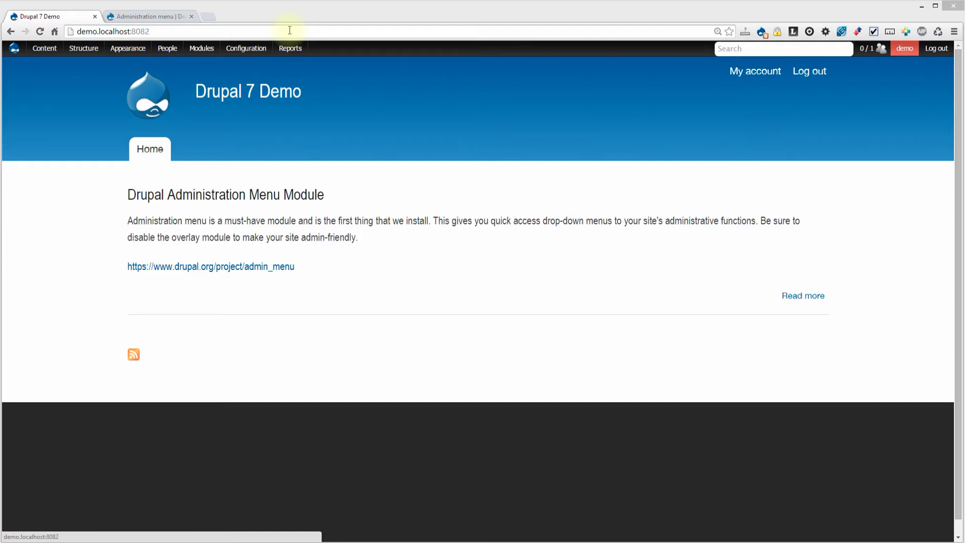
In the Core modules list, switch Shortcut to ON and save, bringing enabled modules to 37 of 80
mouse_move(195, 52)
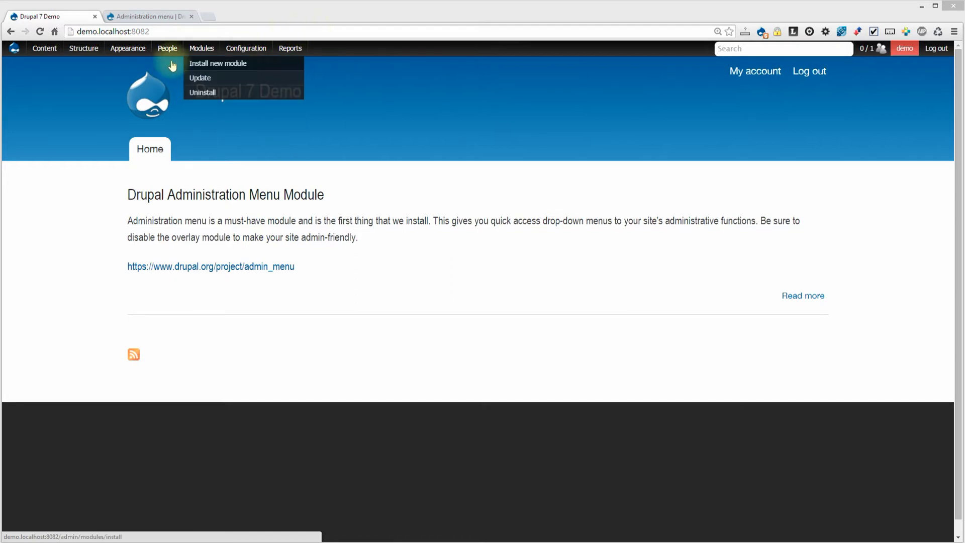
left_click(196, 49)
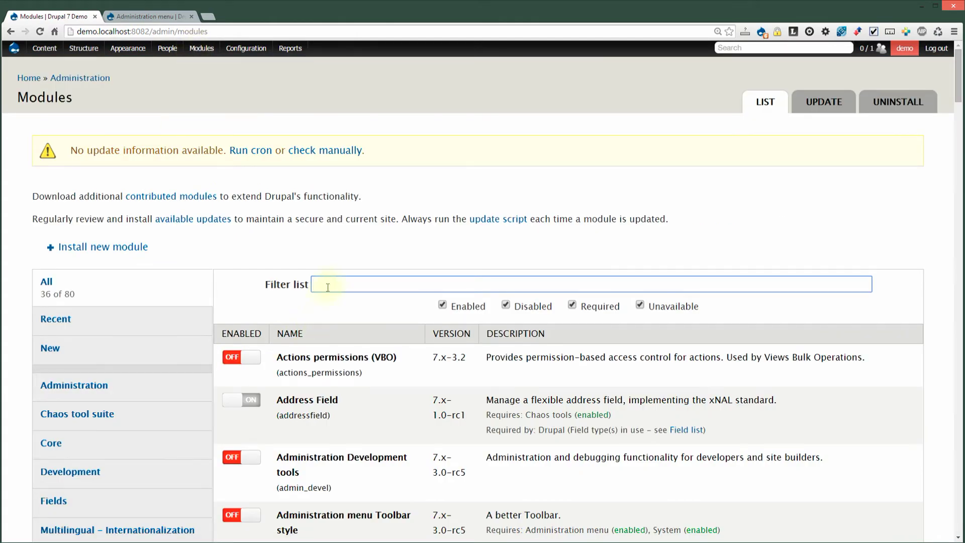
scroll(167, 370, "down", 1)
left_click(118, 394)
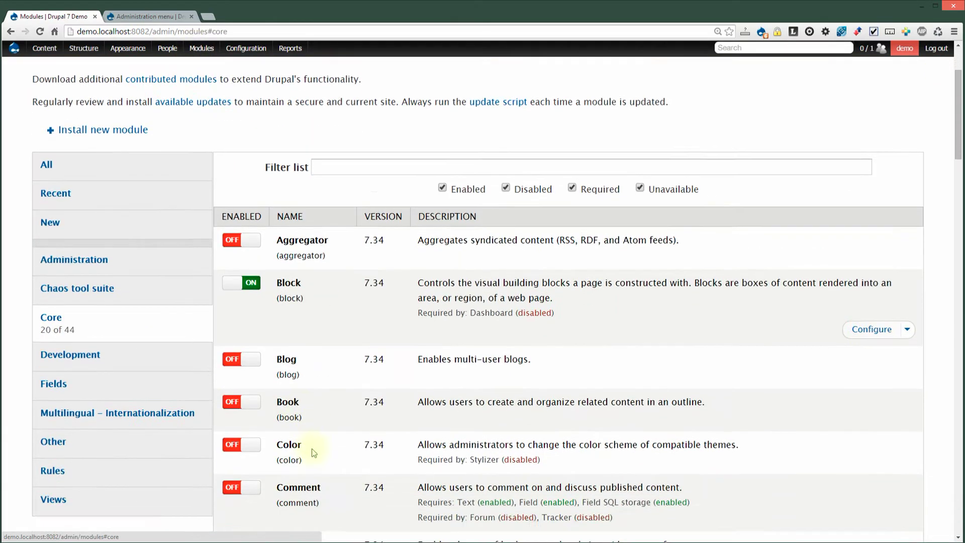
scroll(312, 447, "down", 5)
scroll(312, 448, "down", 15)
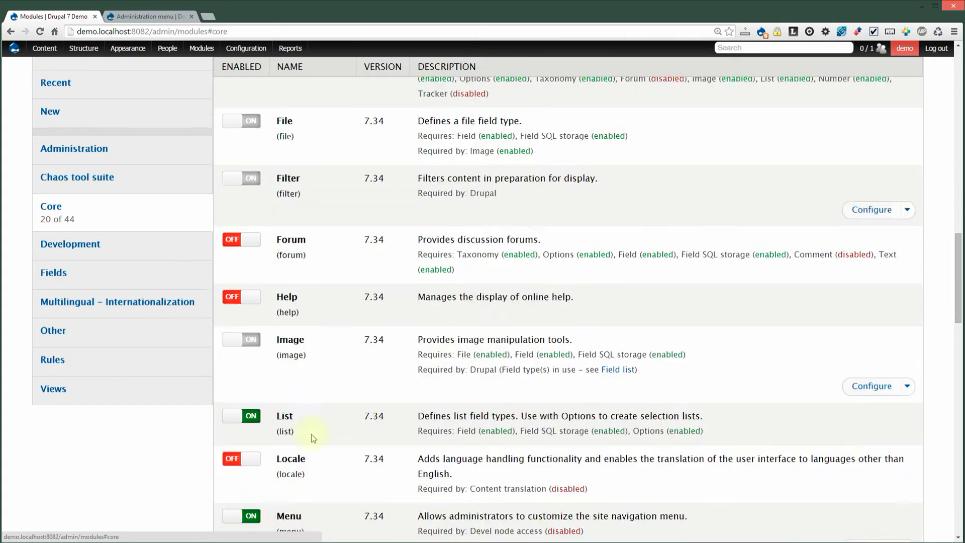
scroll(313, 436, "down", 12)
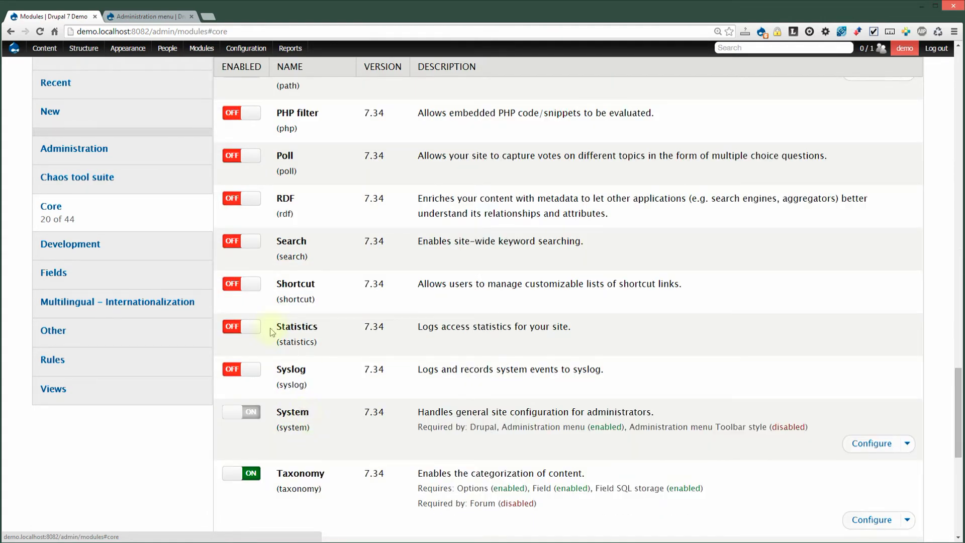
left_click(246, 284)
scroll(202, 470, "down", 7)
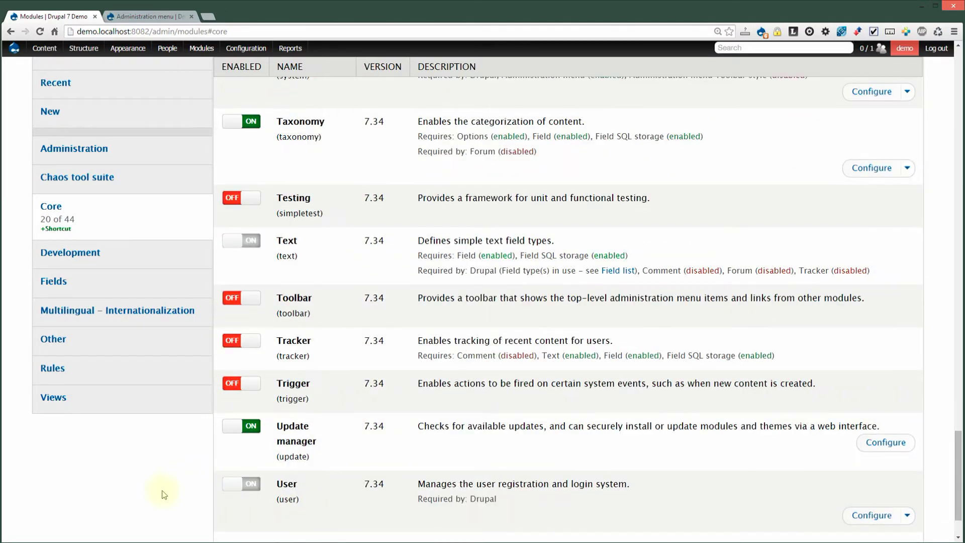
left_click_drag(958, 443, 938, 518)
left_click(300, 493)
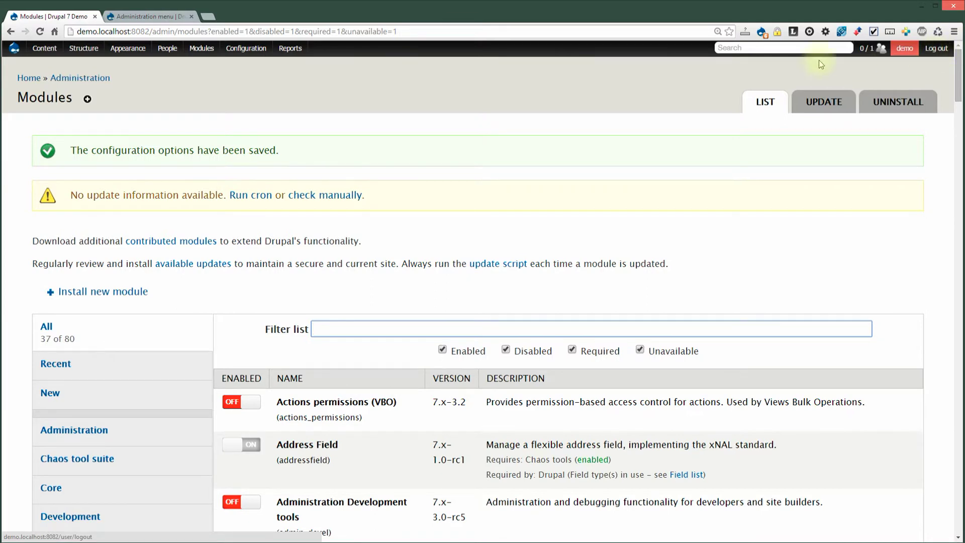
Under Administration modules, enable Administration menu Toolbar style and save, reaching 38 of 80 enabled
mouse_move(128, 48)
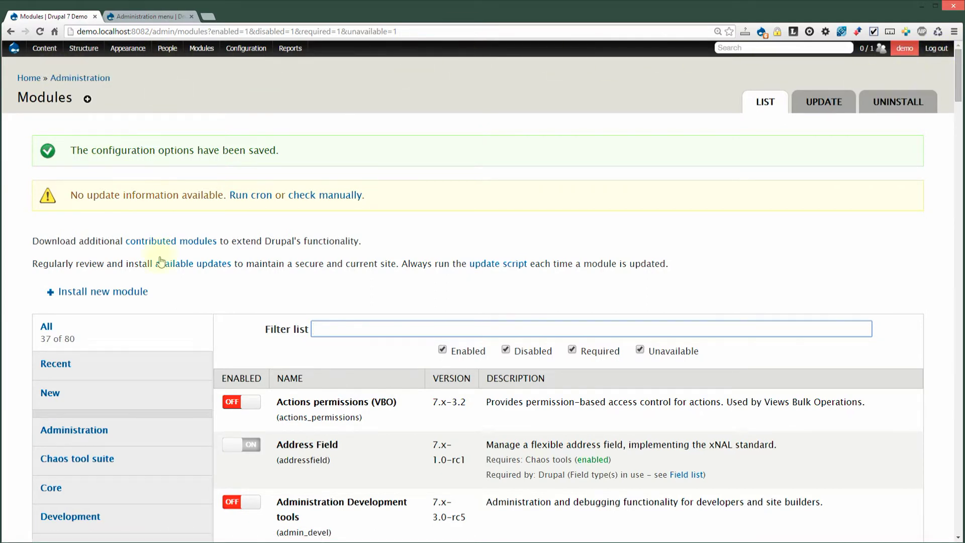
scroll(181, 455, "down", 2)
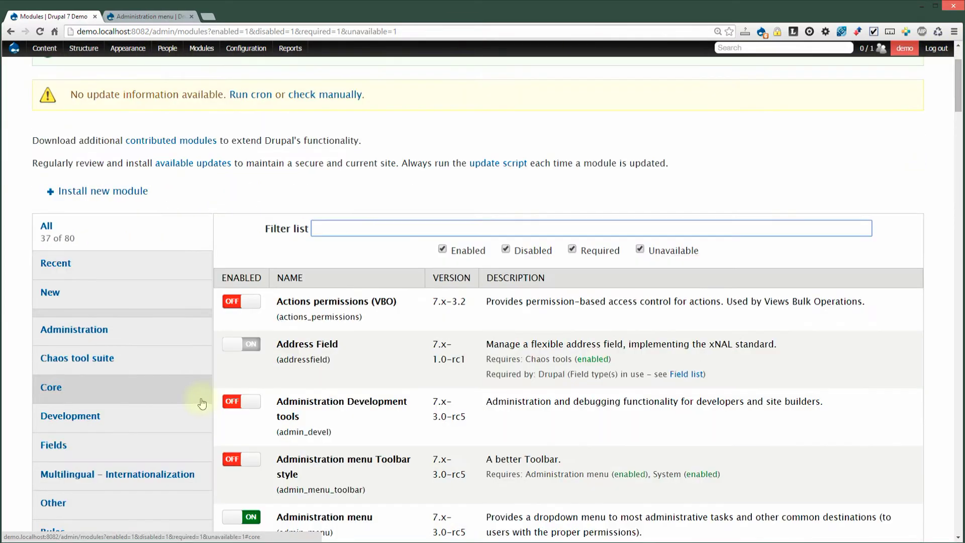
left_click(102, 330)
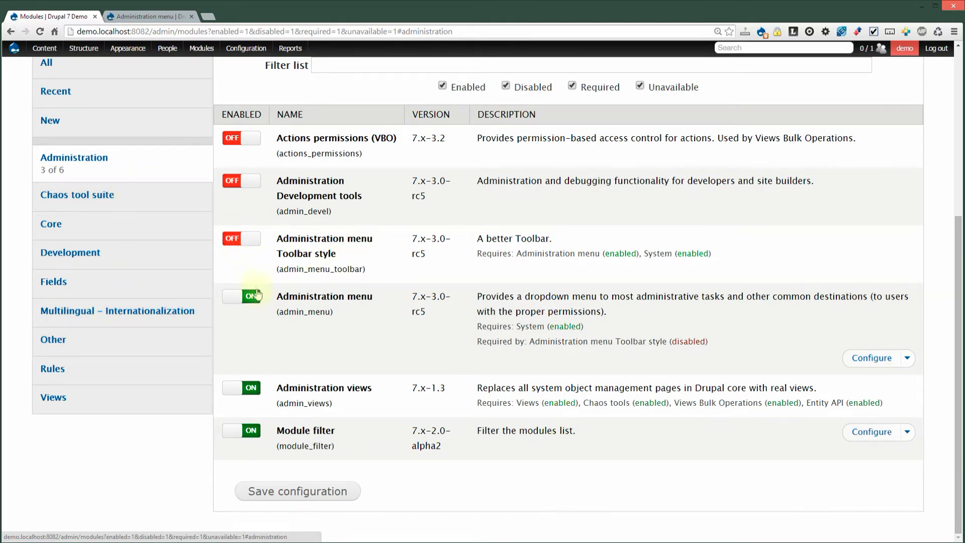
left_click_drag(280, 296, 378, 293)
left_click(277, 239)
left_click_drag(277, 238, 348, 252)
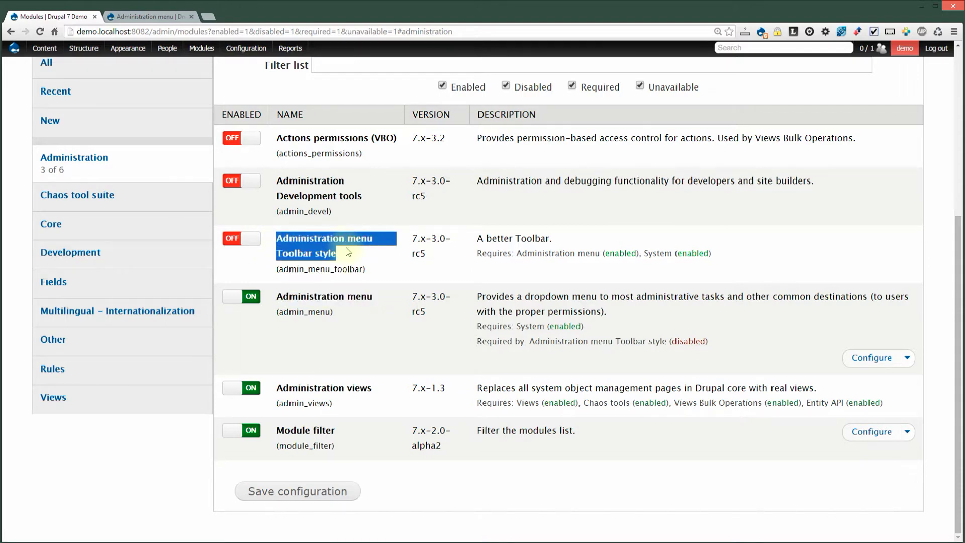
left_click(241, 238)
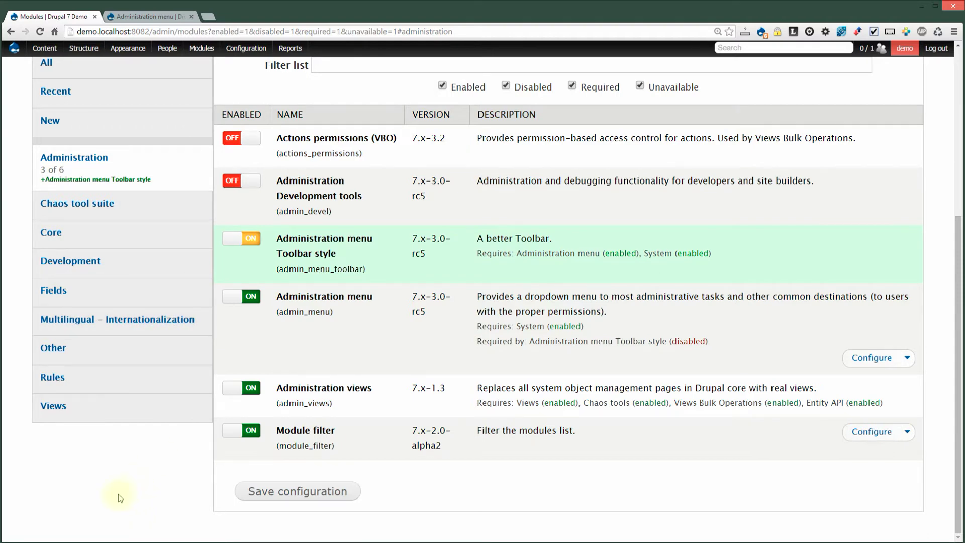
left_click(267, 492)
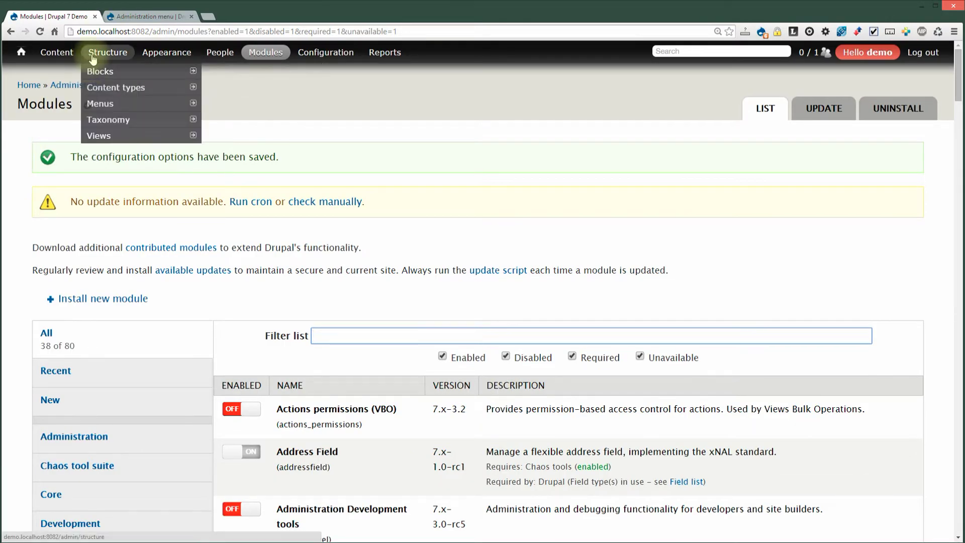
mouse_move(375, 54)
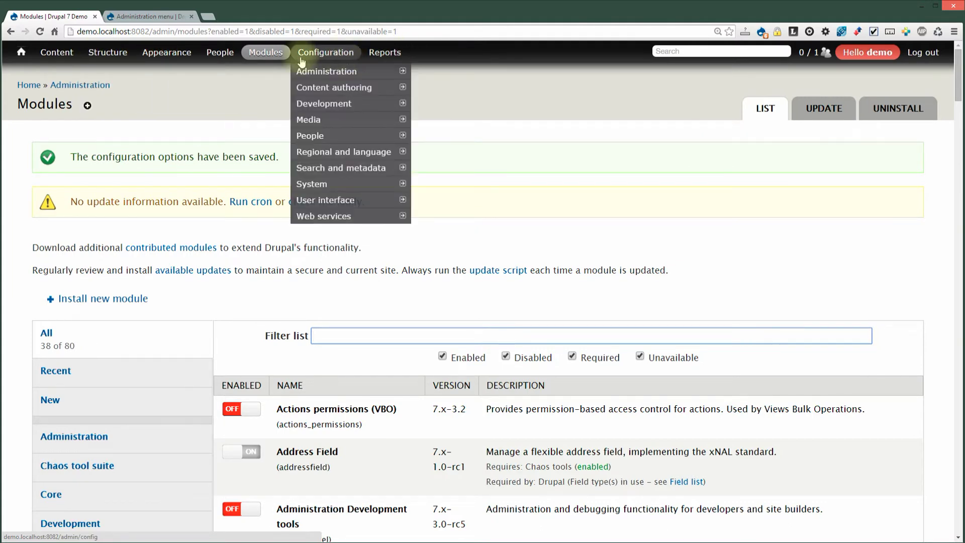
mouse_move(270, 48)
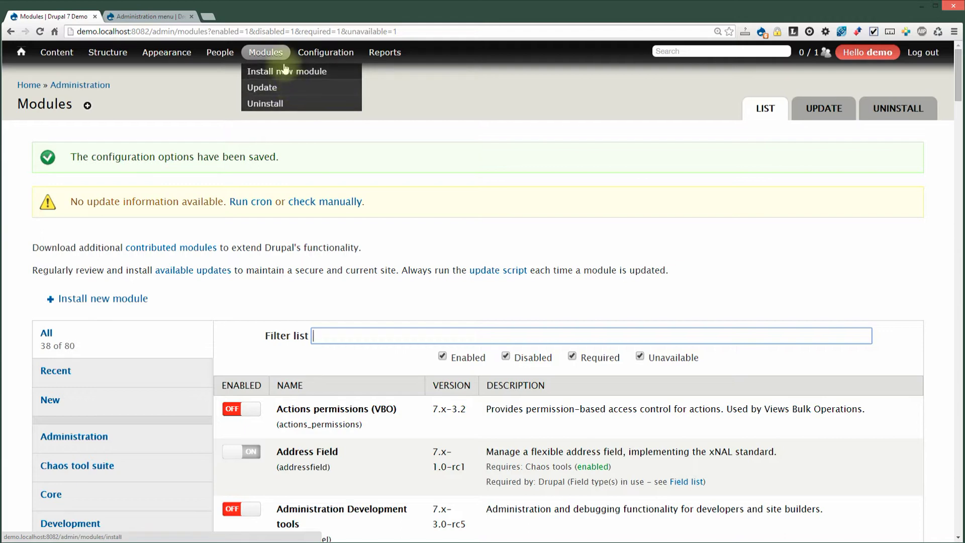
scroll(266, 430, "down", 4)
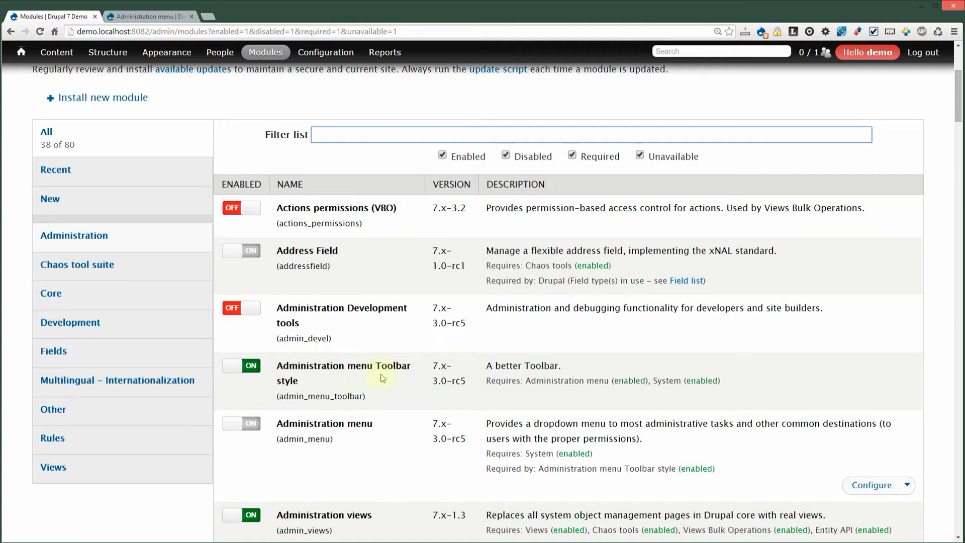
scroll(488, 366, "up", 4)
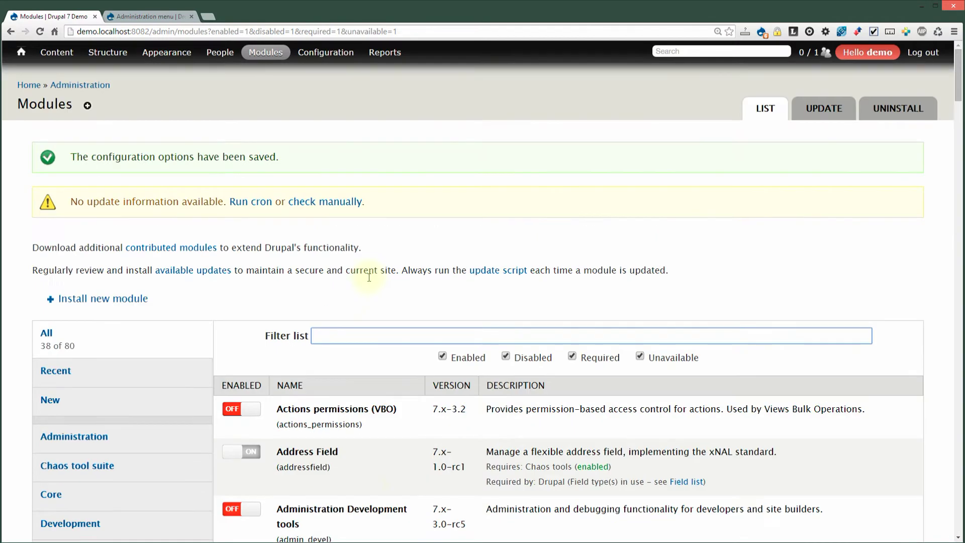
mouse_move(333, 70)
mouse_move(341, 108)
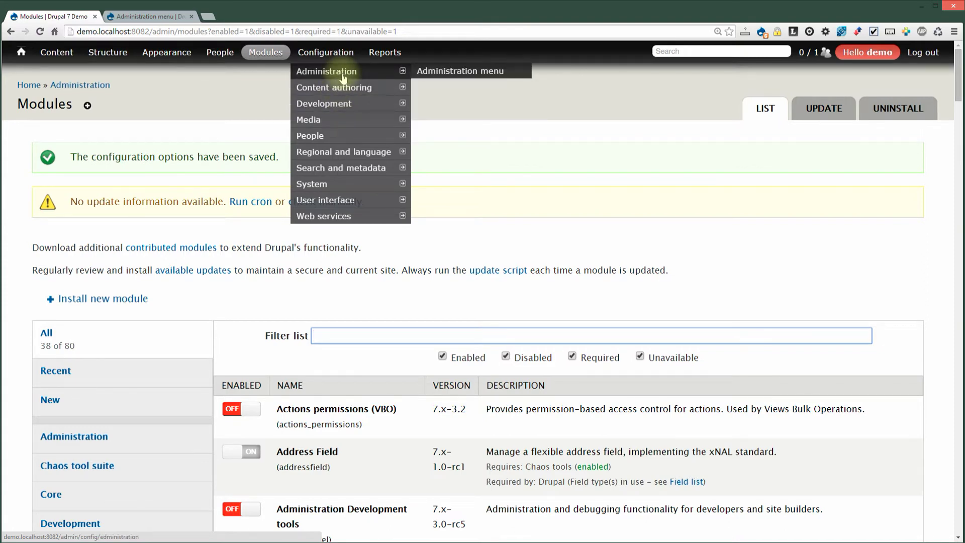
Tick Shortcuts under Enabled components in the Administration menu settings and save them
left_click(444, 71)
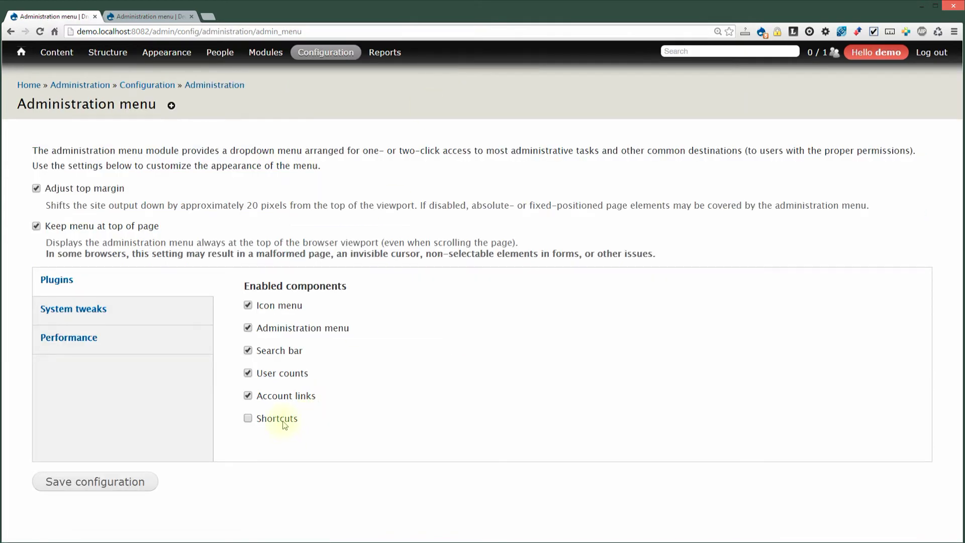
left_click(284, 425)
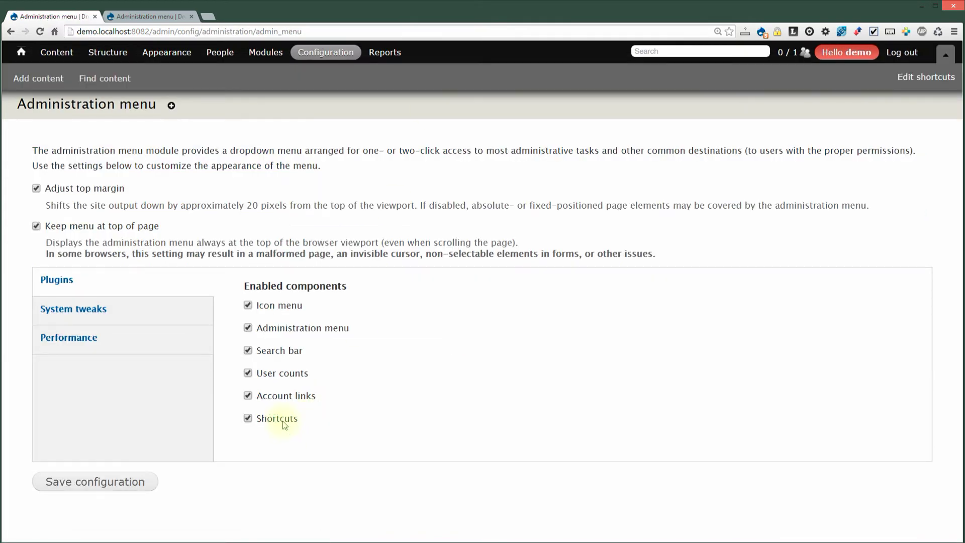
left_click(286, 426)
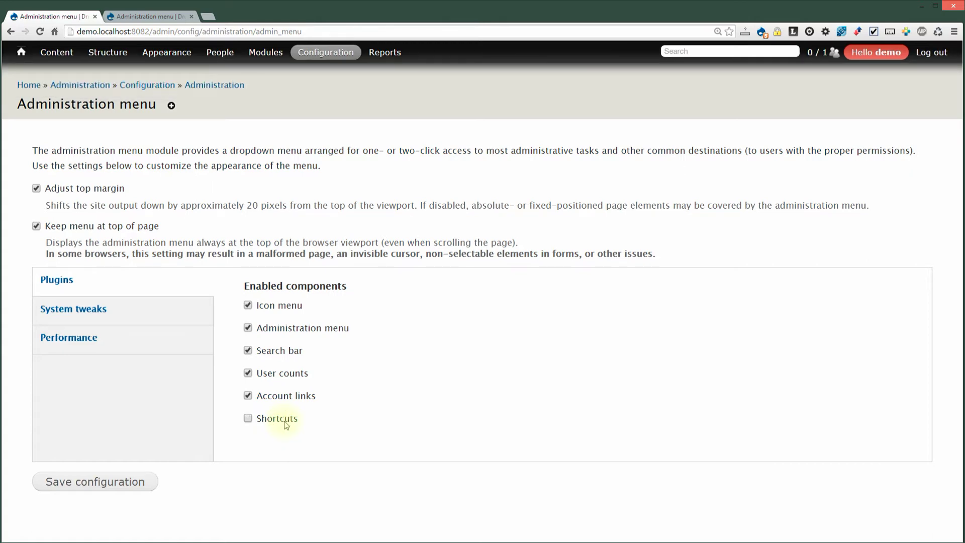
left_click(286, 423)
left_click(285, 421)
left_click(285, 421)
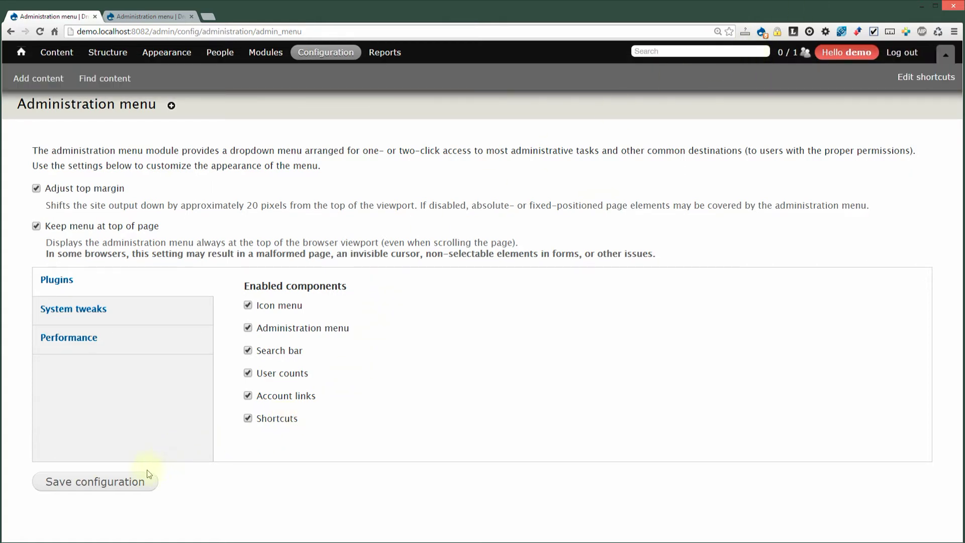
left_click(943, 55)
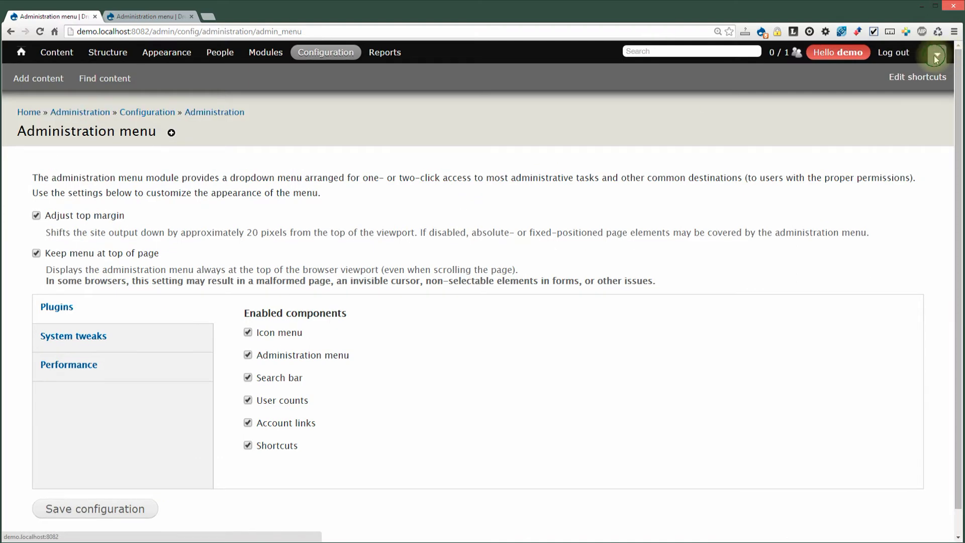
left_click(936, 58)
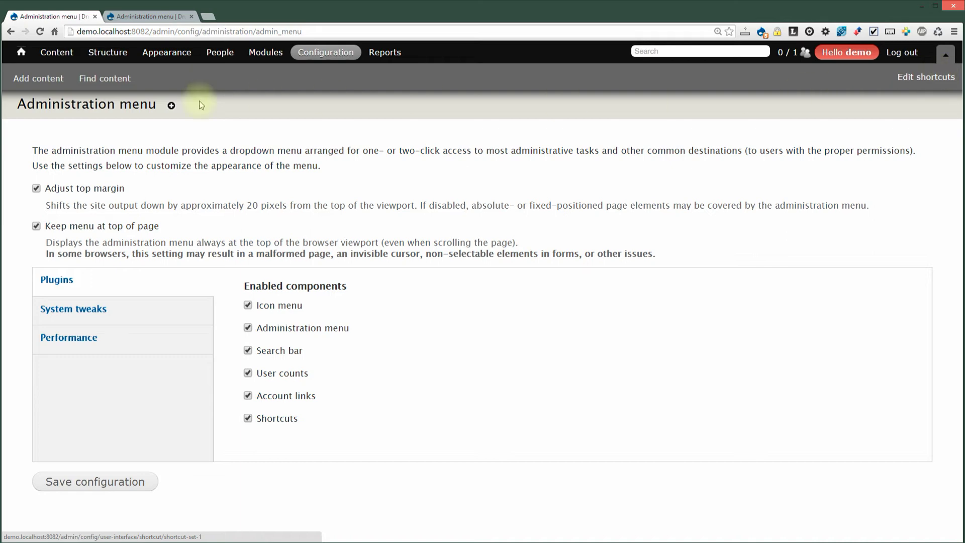
left_click(122, 476)
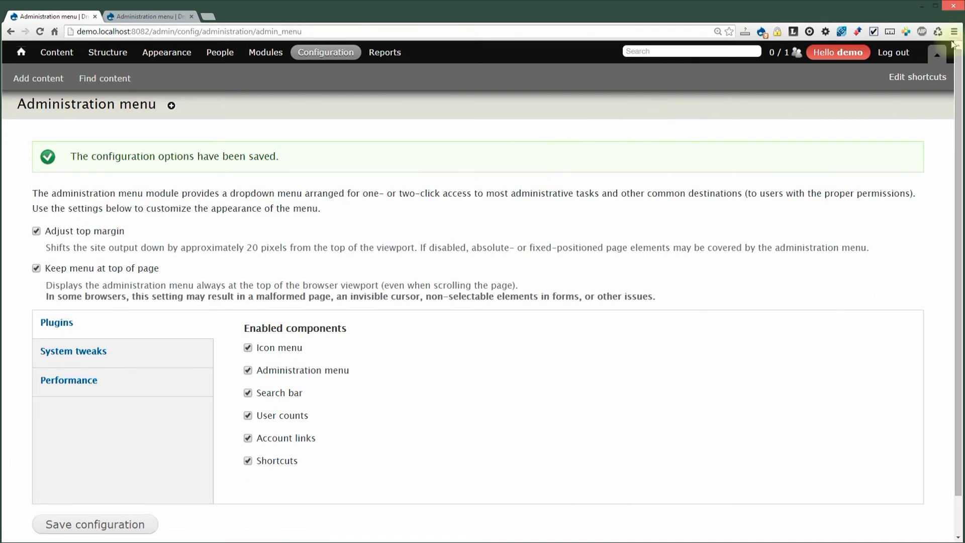
left_click(940, 55)
left_click(940, 55)
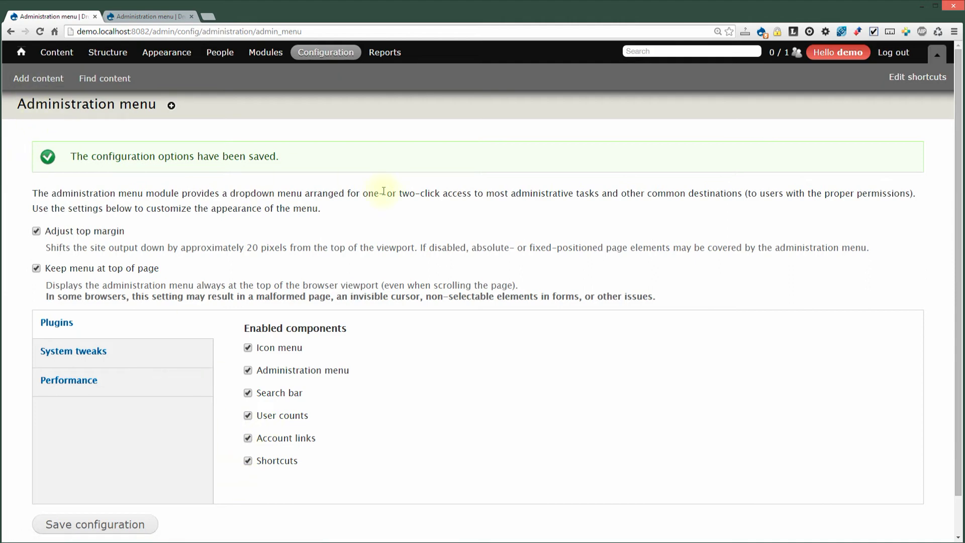
Verify on the Modules page that Shortcut and Administration menu Toolbar style are enabled
left_click(937, 57)
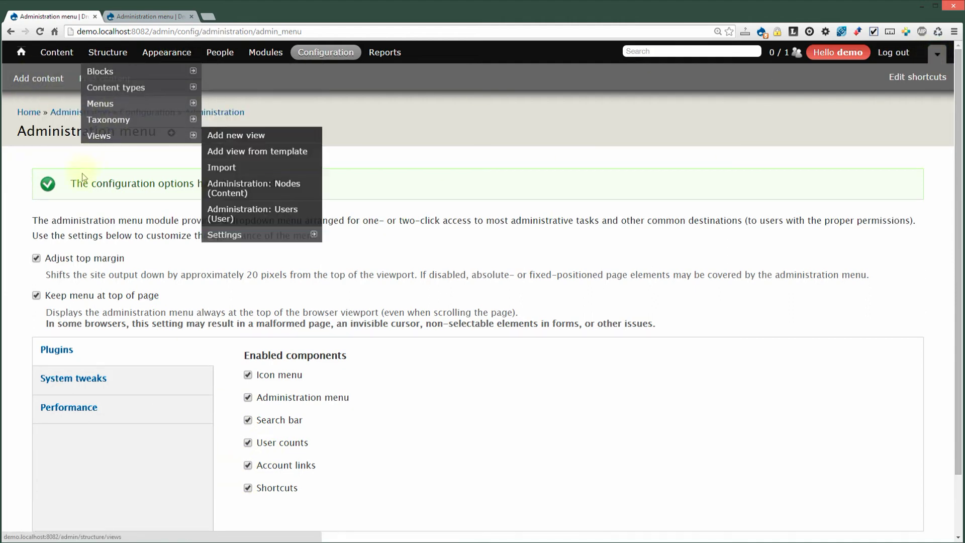
mouse_move(25, 58)
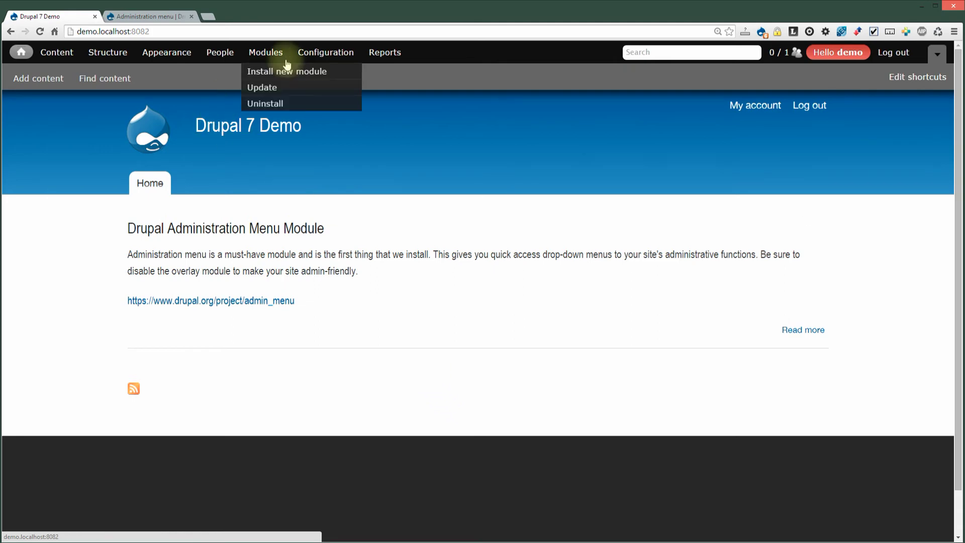
left_click(271, 53)
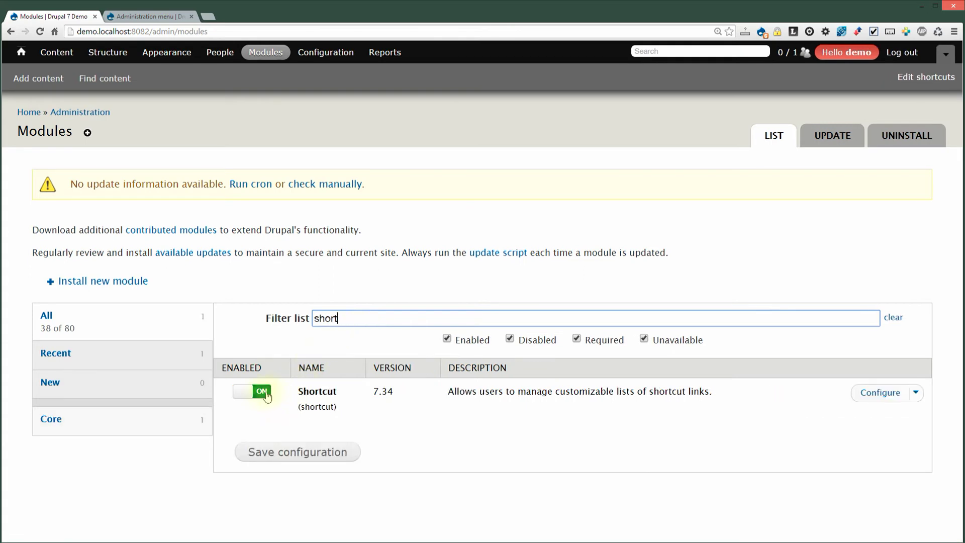
double_click(347, 318)
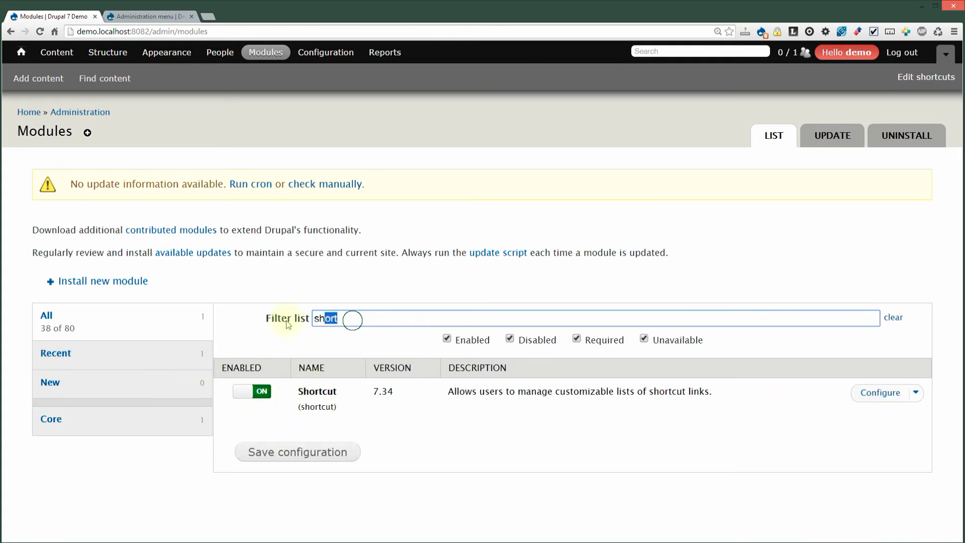
key("BackSpace")
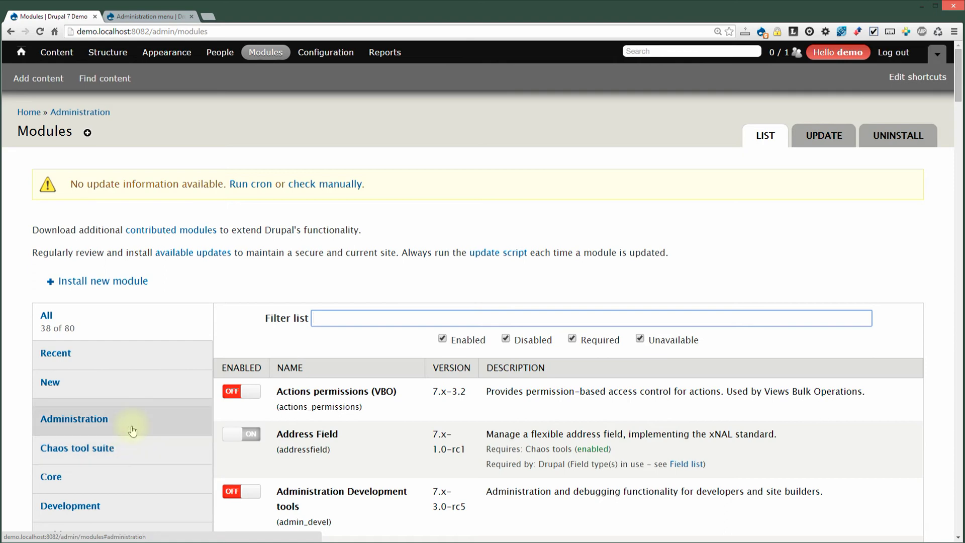
left_click(148, 431)
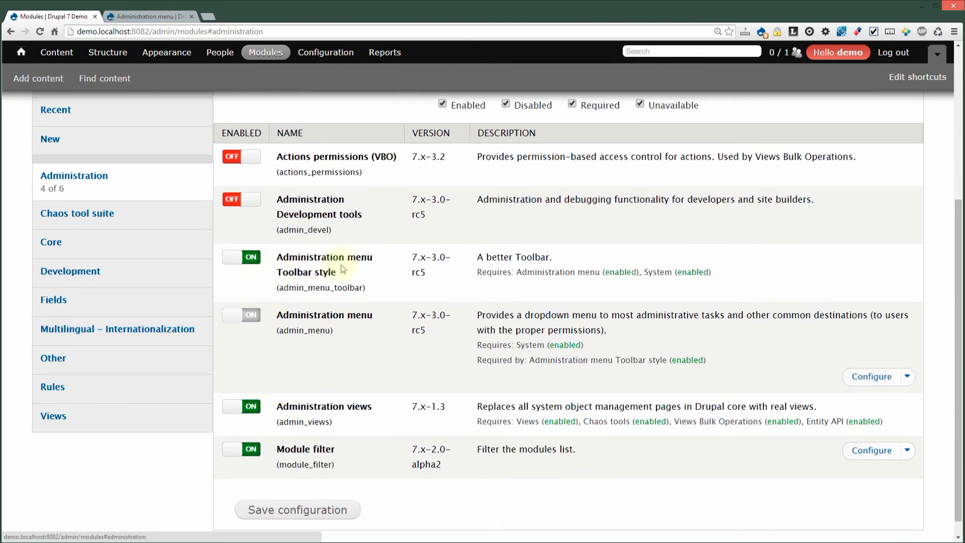
left_click_drag(335, 275, 284, 265)
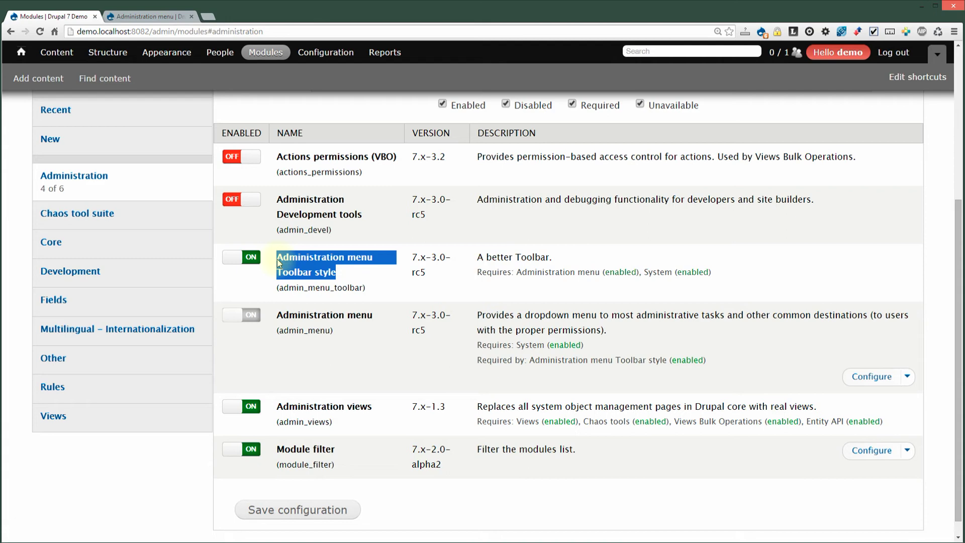
left_click(929, 234)
scroll(290, 115, "up", 5)
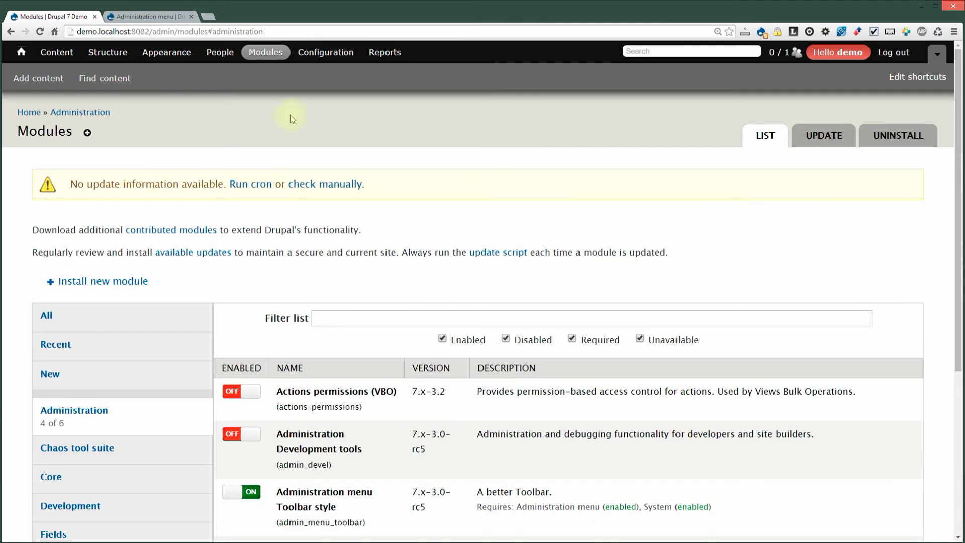
Re-save the Administration menu settings with Shortcuts ticked, then return to the front page
mouse_move(325, 52)
mouse_move(326, 71)
left_click(433, 71)
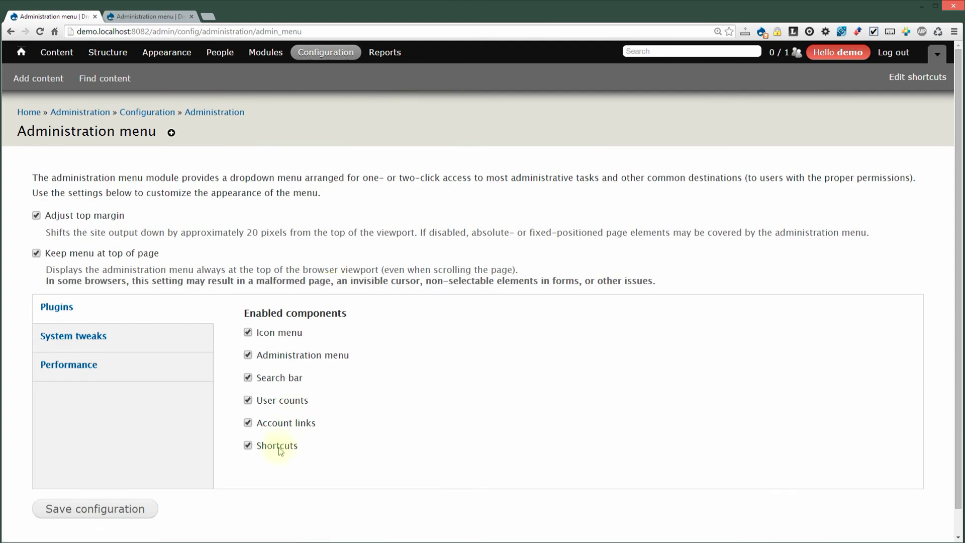
left_click(279, 450)
left_click(280, 450)
left_click(281, 448)
left_click(282, 449)
left_click(281, 449)
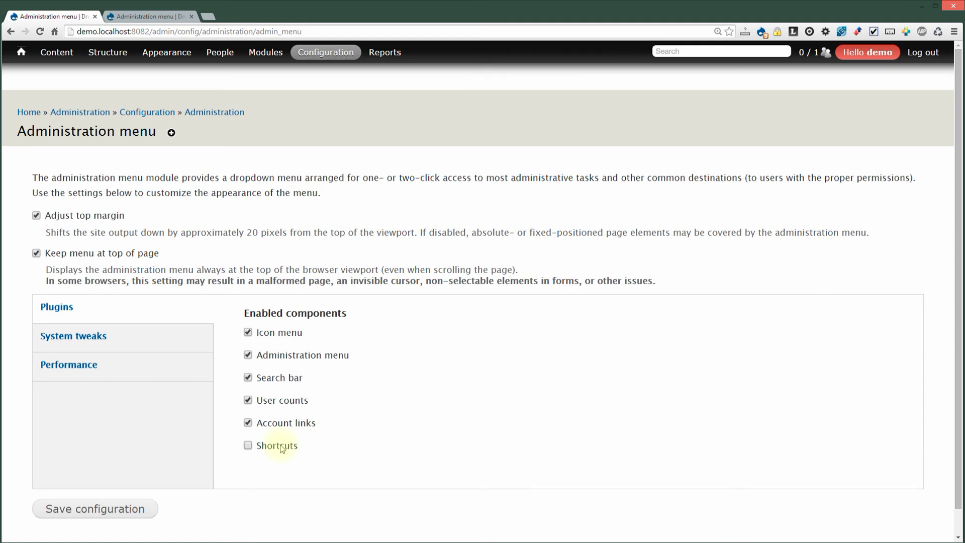
left_click(282, 449)
left_click(101, 508)
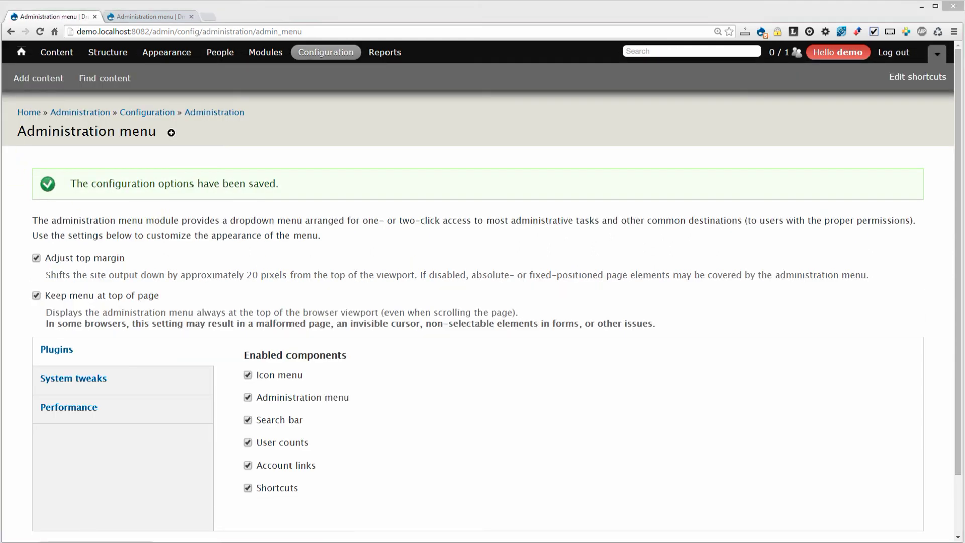
left_click(28, 111)
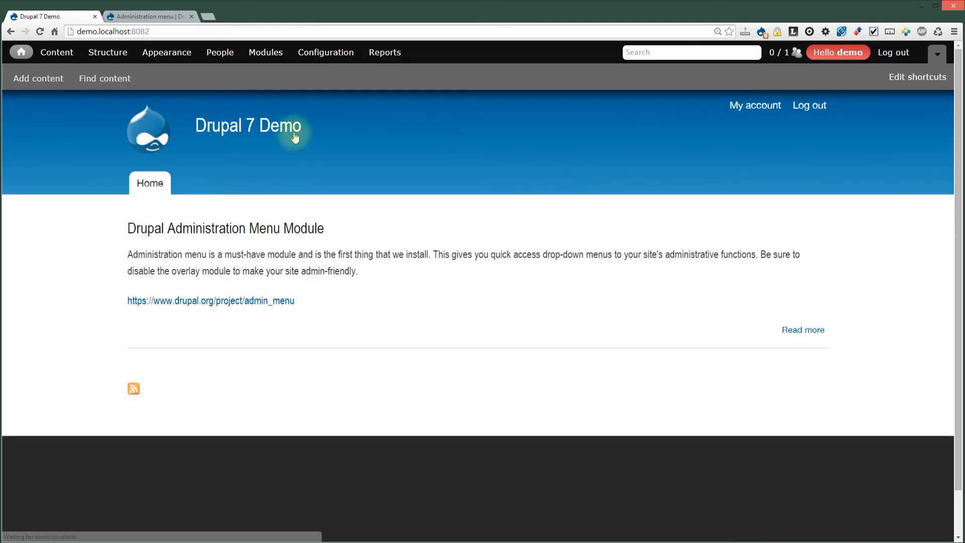
Collapse the shortcuts drawer using the arrow toggle at the toolbar's top-right
left_click(938, 54)
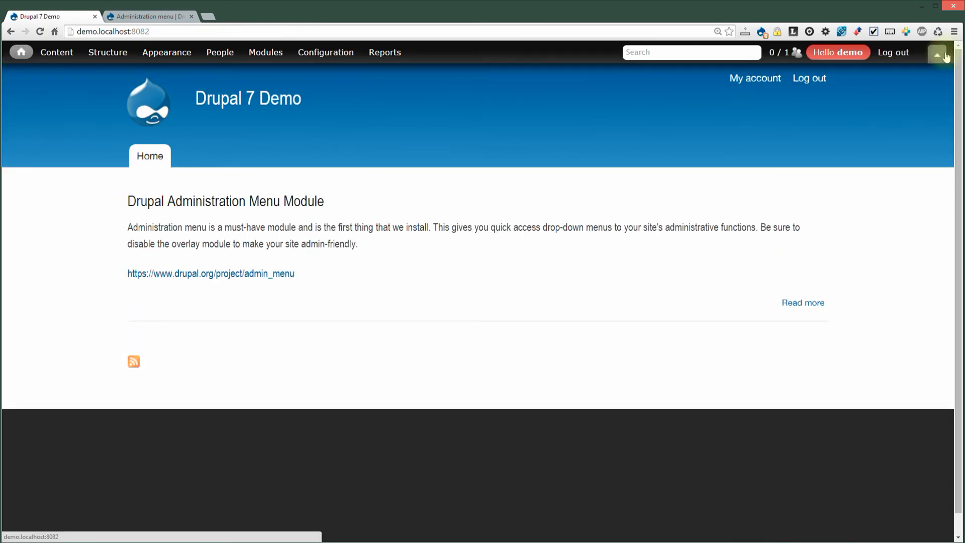